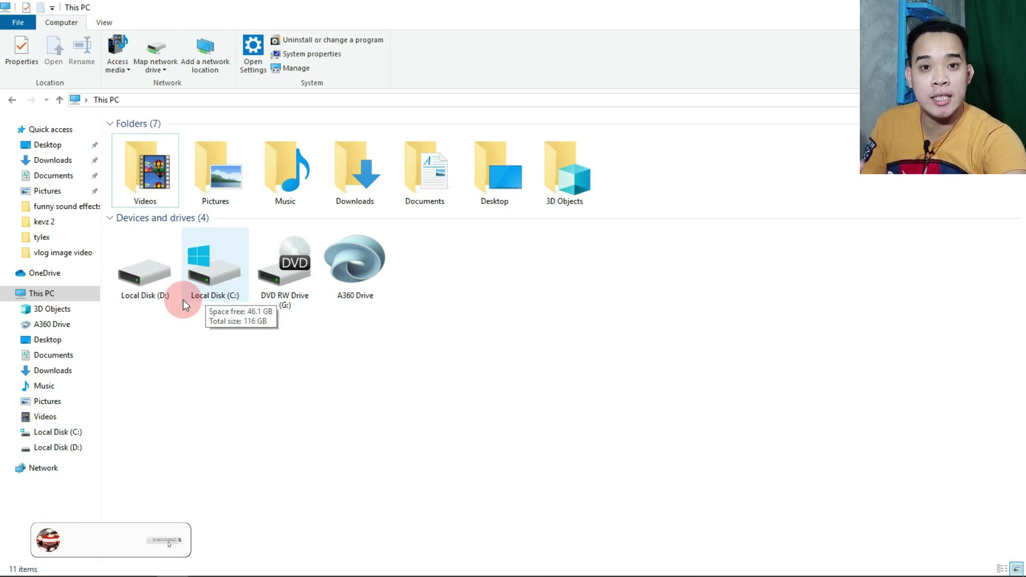
Create a folder named "DJ KEVZ PLAYLITS" on Local Disk (D:)
double_click(153, 272)
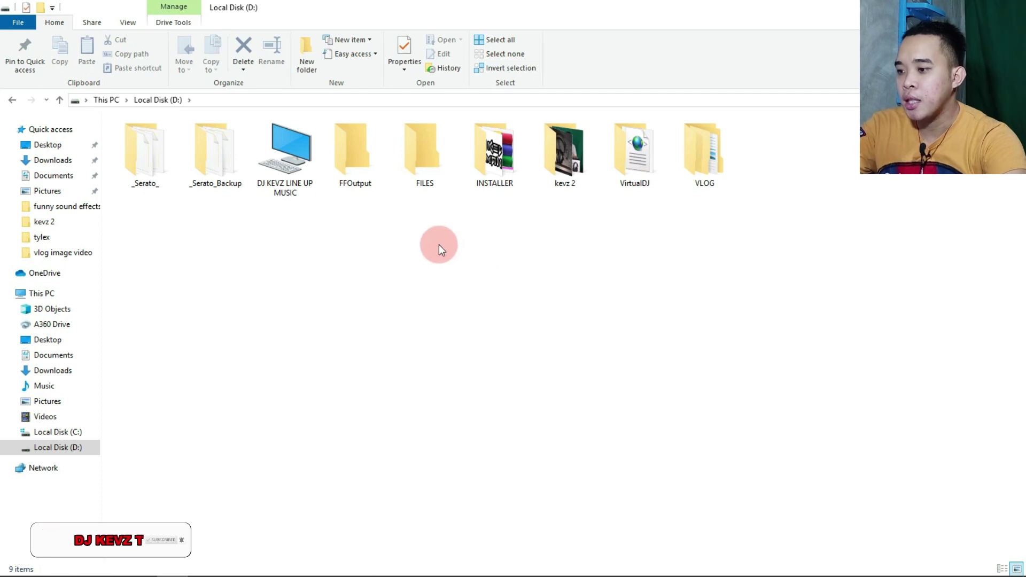
right_click(438, 245)
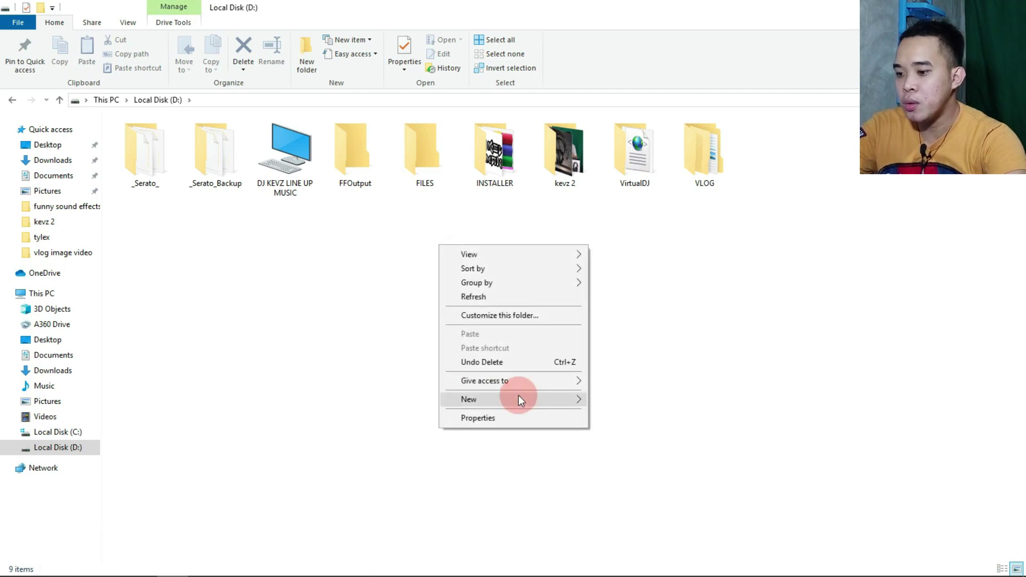
click(599, 397)
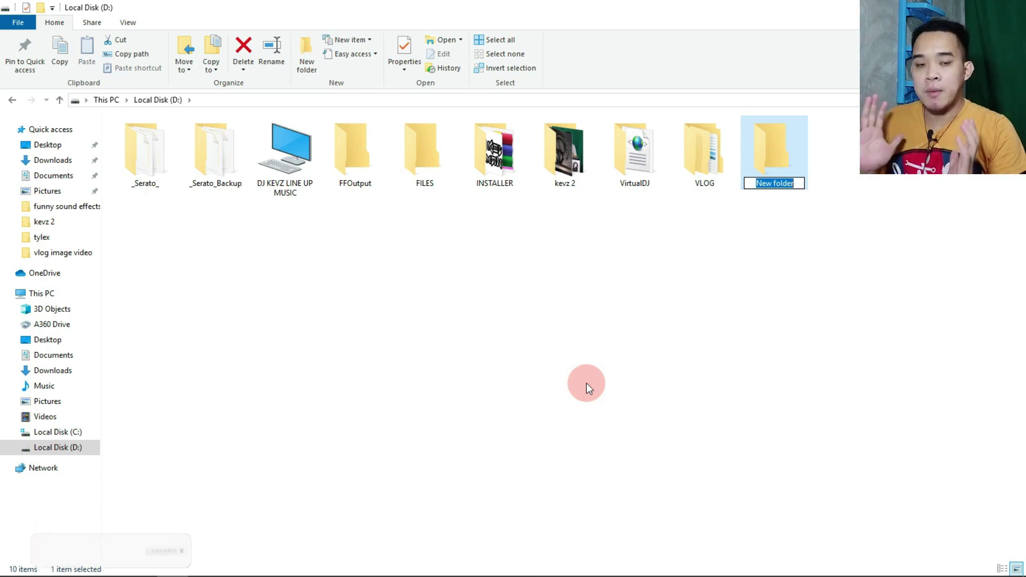
text(D)
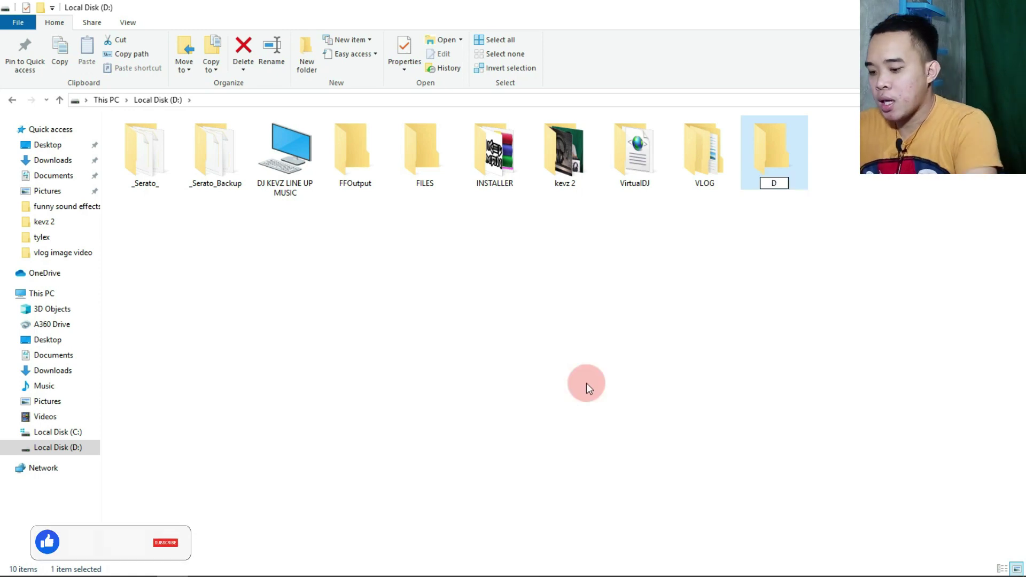
text(J KEVZ )
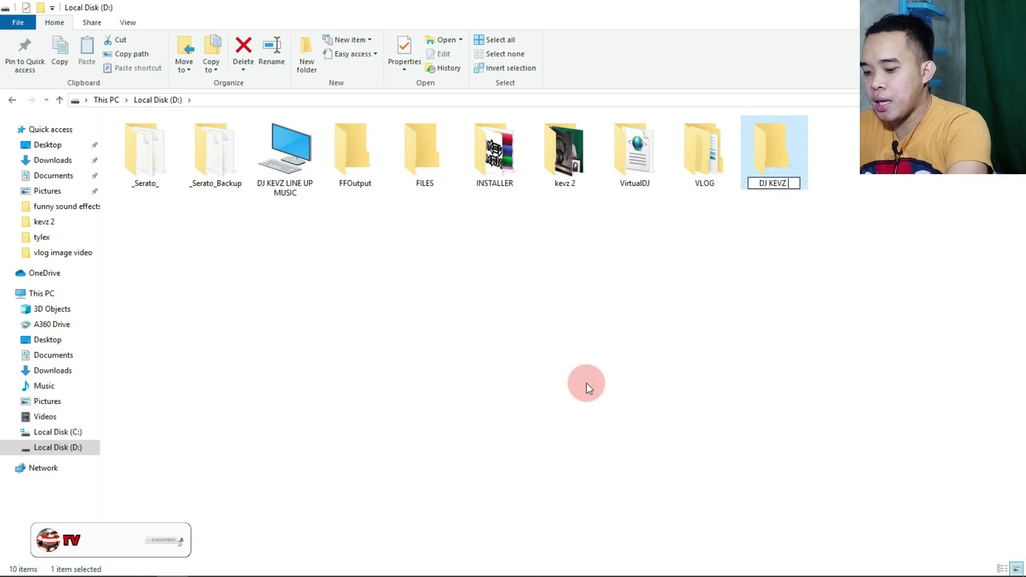
text(PLAYL)
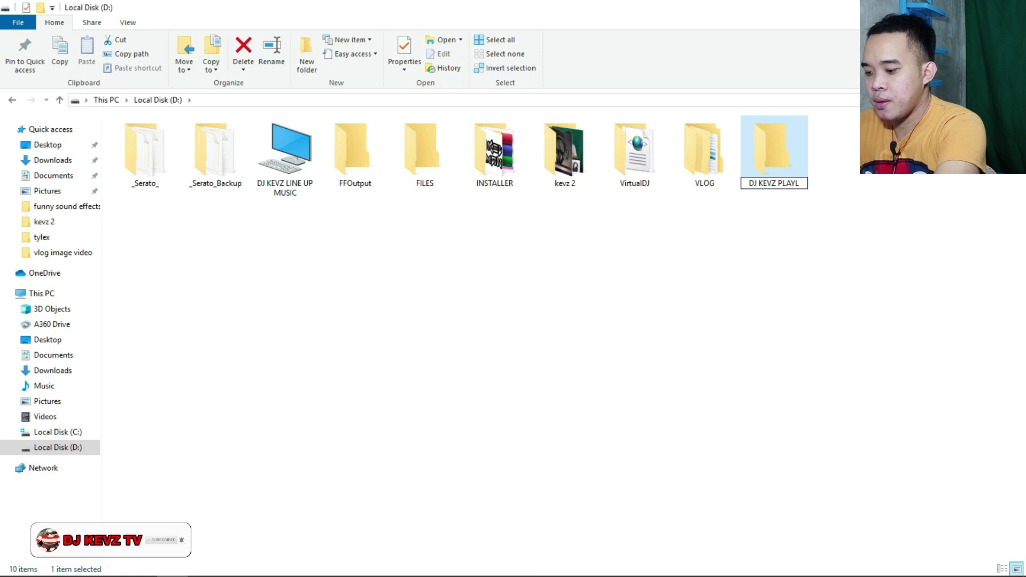
text(ITS)
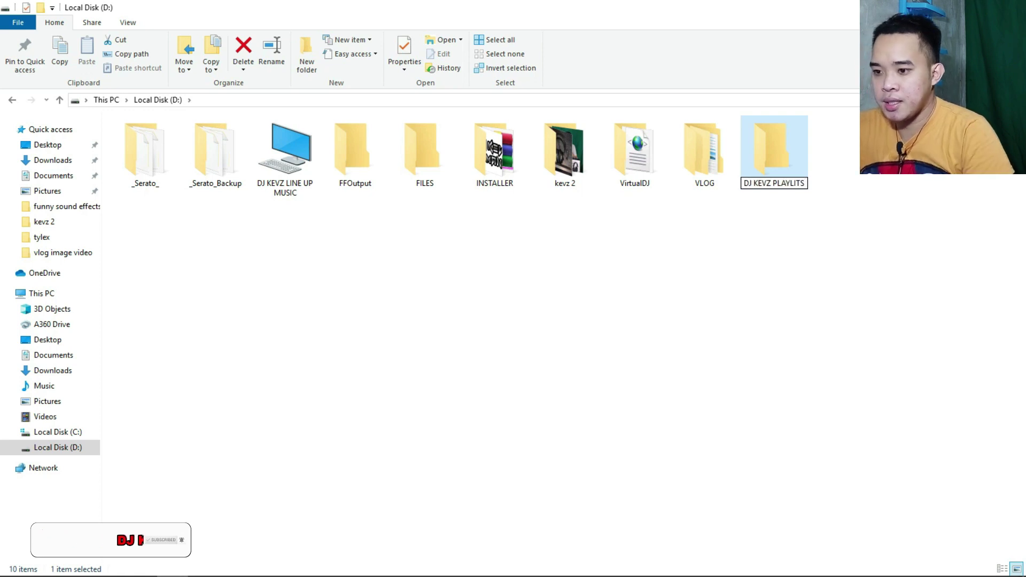
click(586, 387)
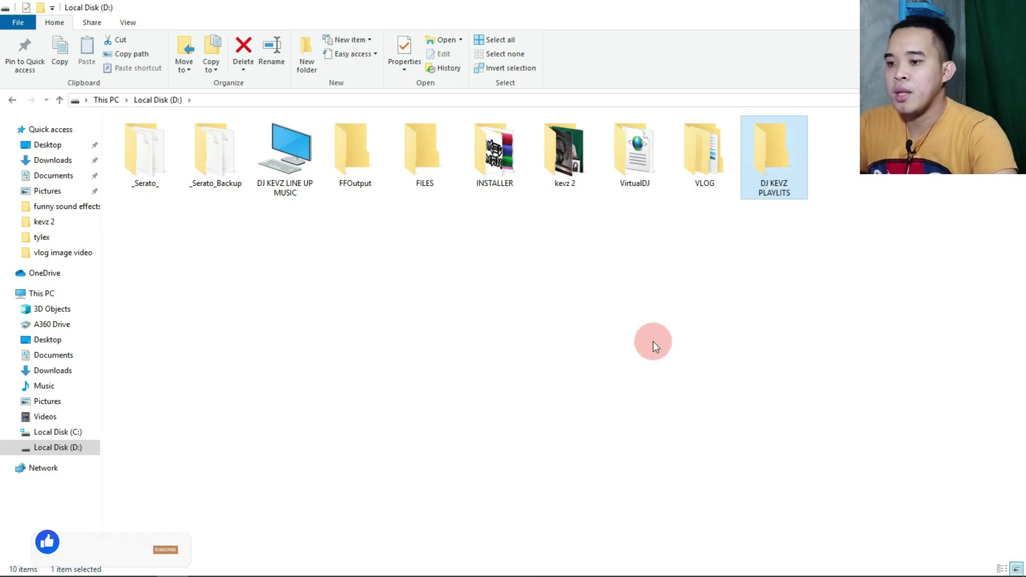
Open the DJ KEVZ PLAYLITS folder and create a subfolder named "1. BOUNCE" in it
double_click(792, 178)
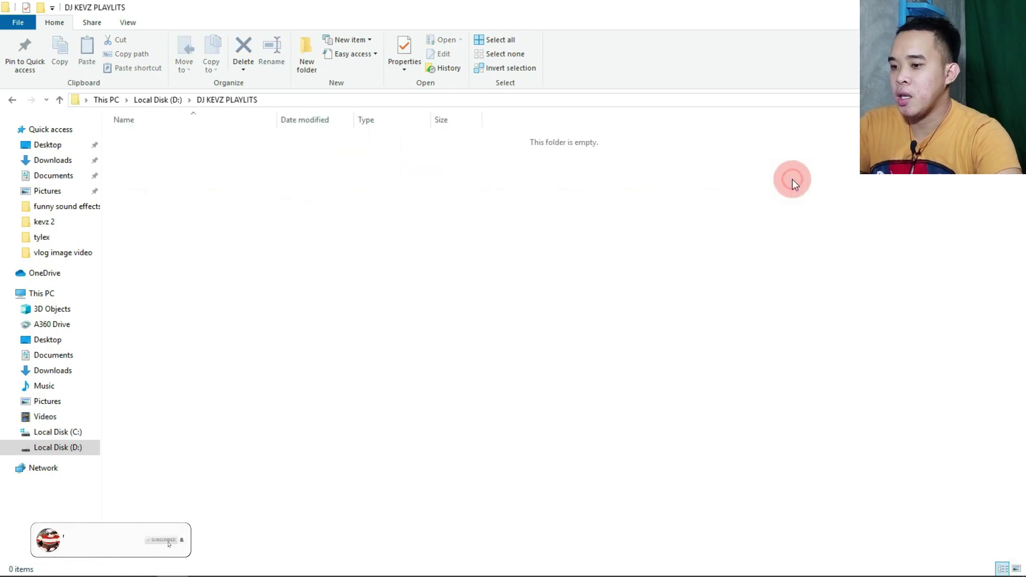
right_click(473, 311)
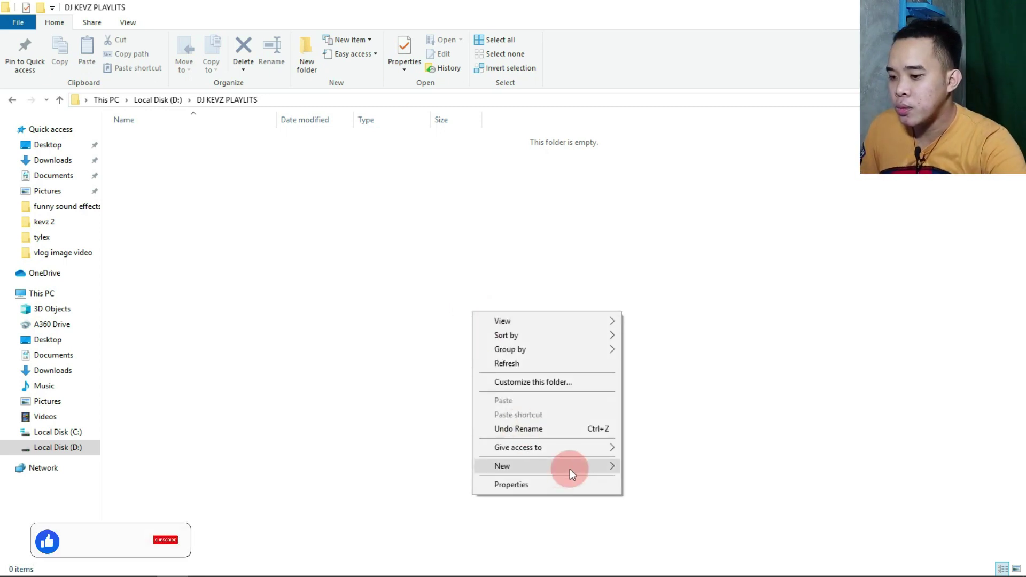
mouse_move(570, 468)
click(668, 303)
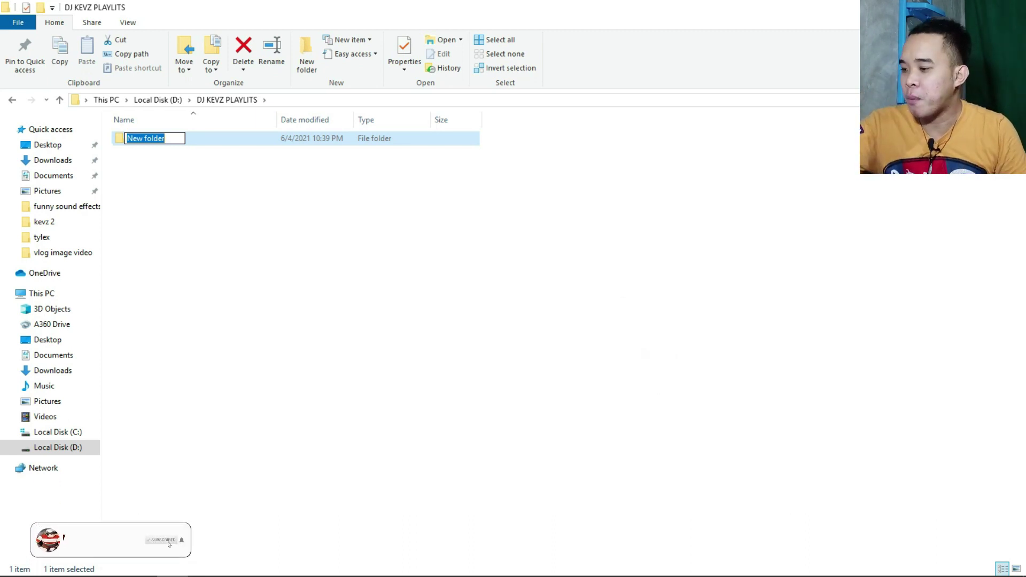
text(1.)
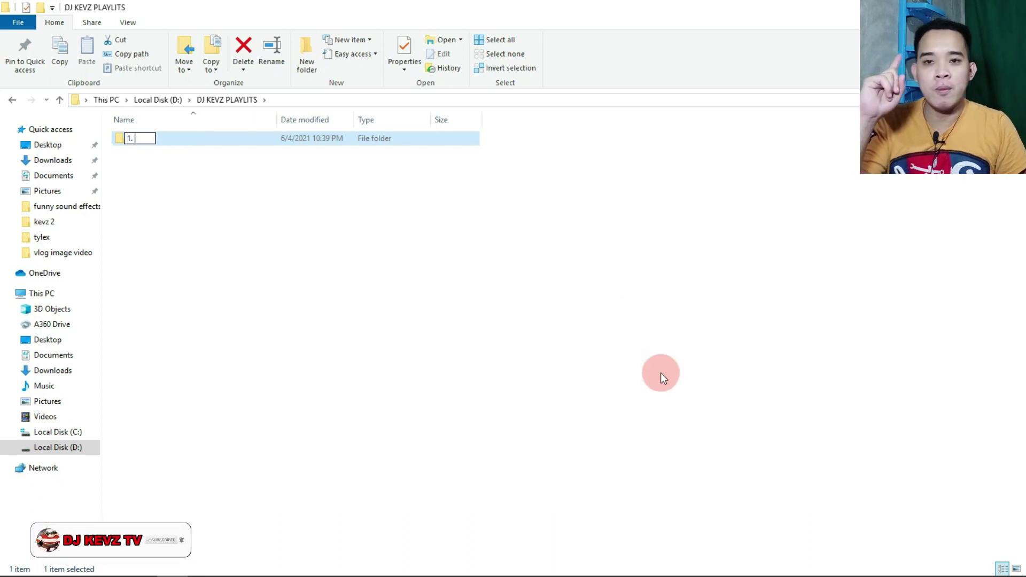
text( BOUNCE)
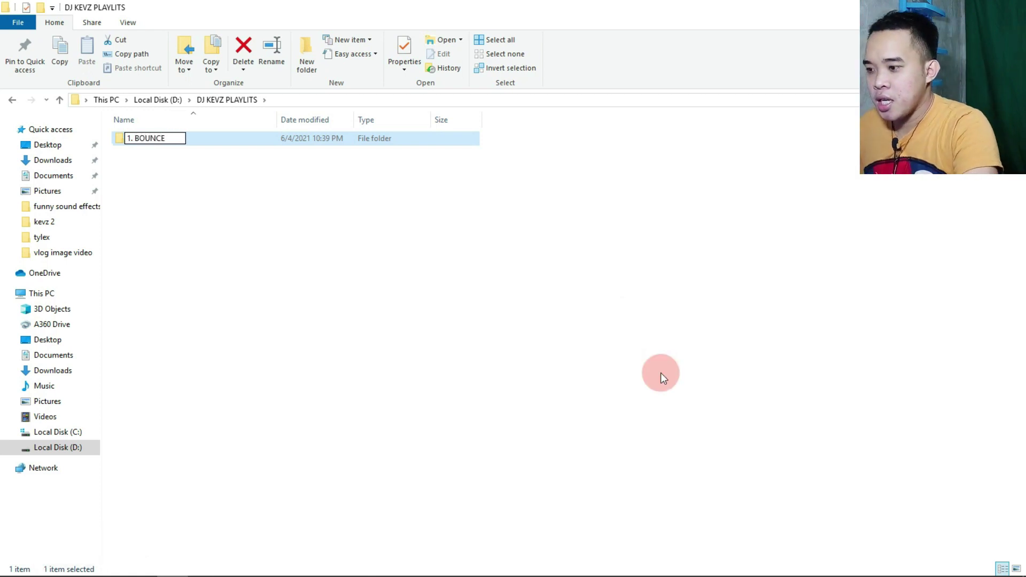
key(Return)
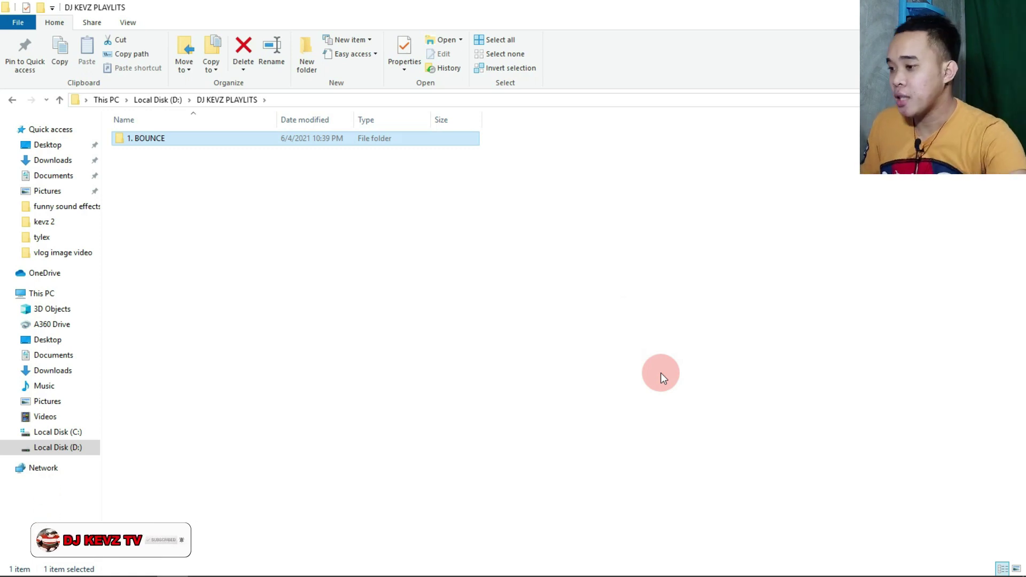
Create a second subfolder named "2. HOUSE MIX" in the DJ KEVZ PLAYLITS folder
right_click(661, 373)
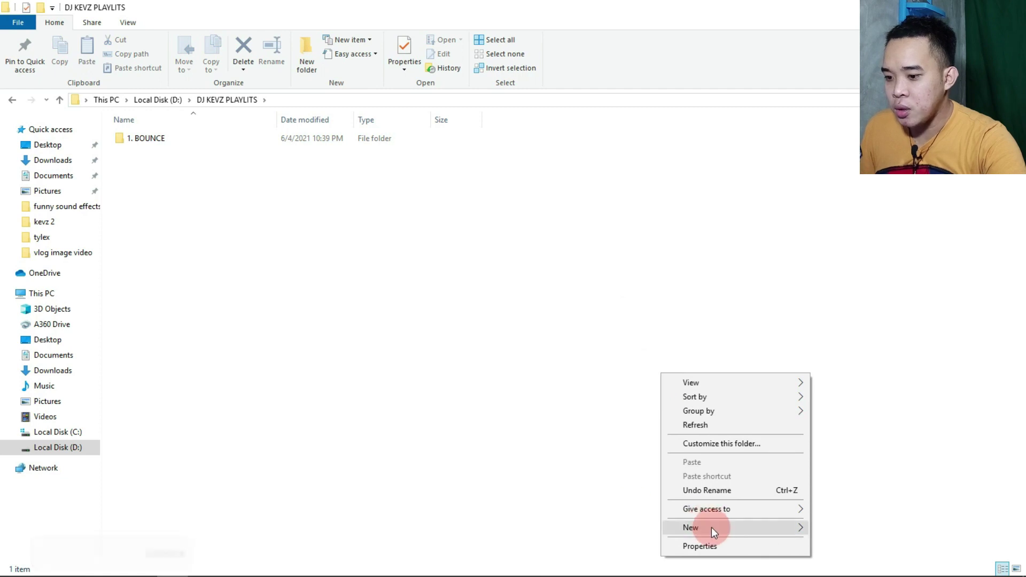
mouse_move(823, 530)
click(826, 365)
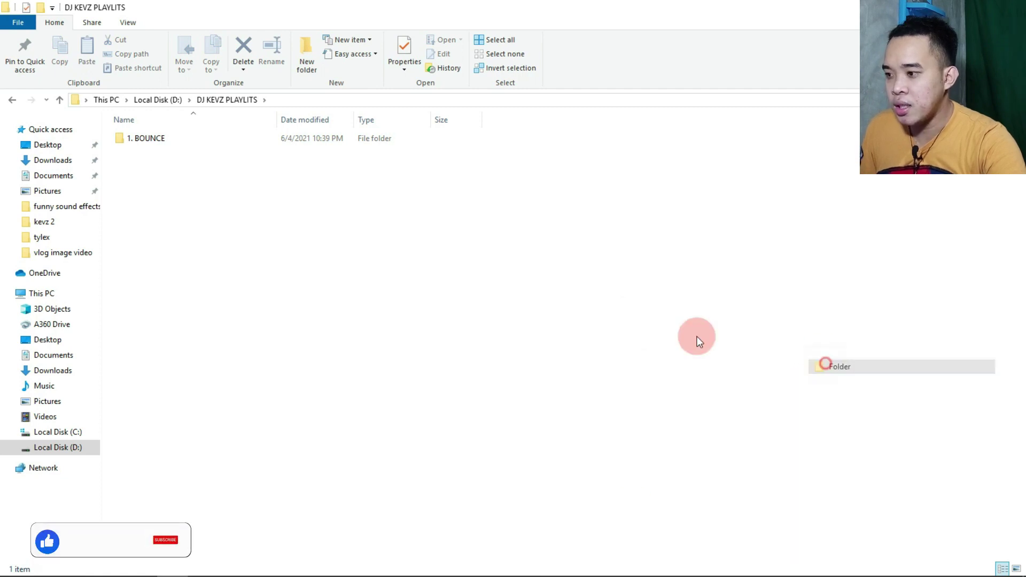
text(2)
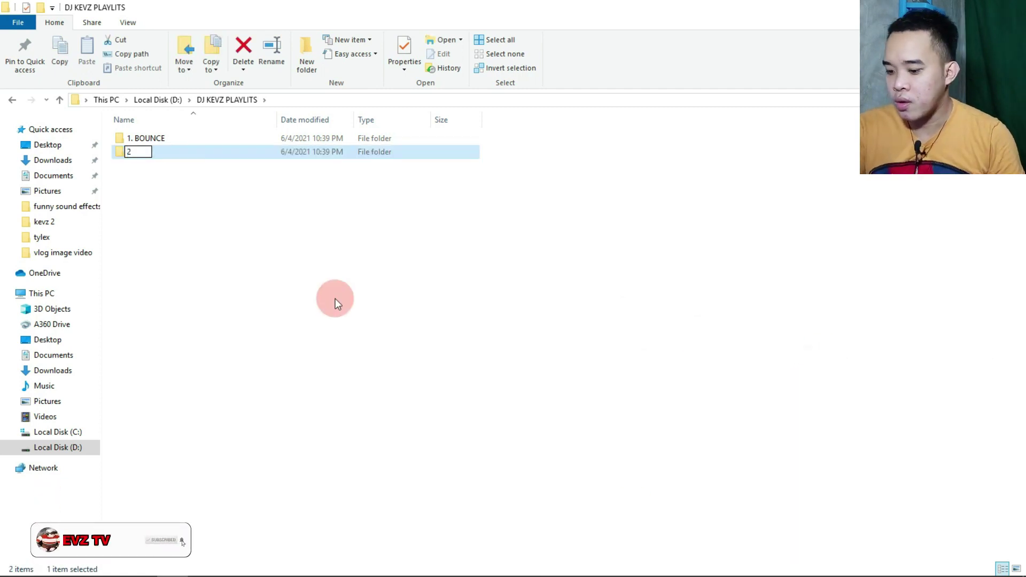
text(.)
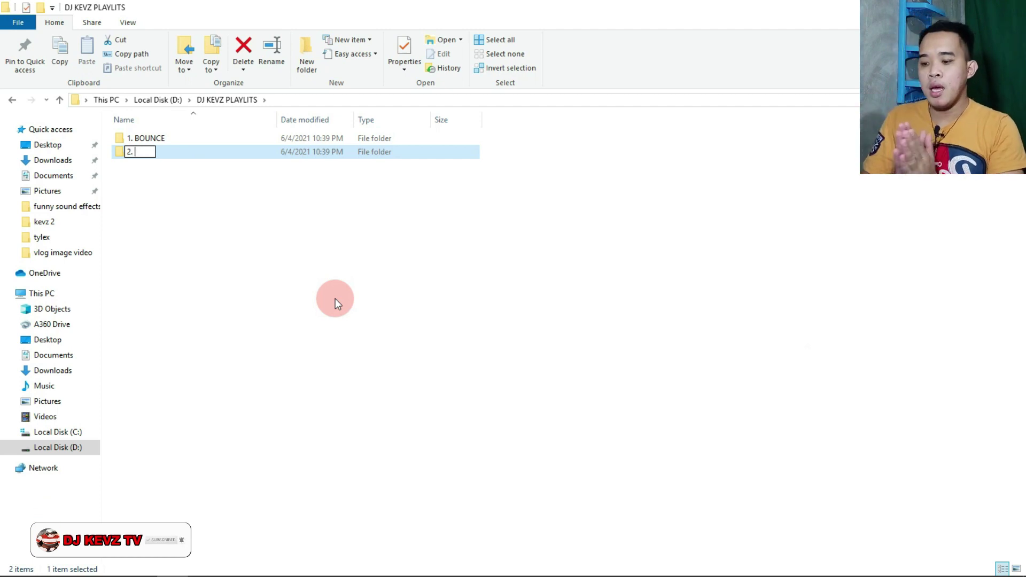
text( H)
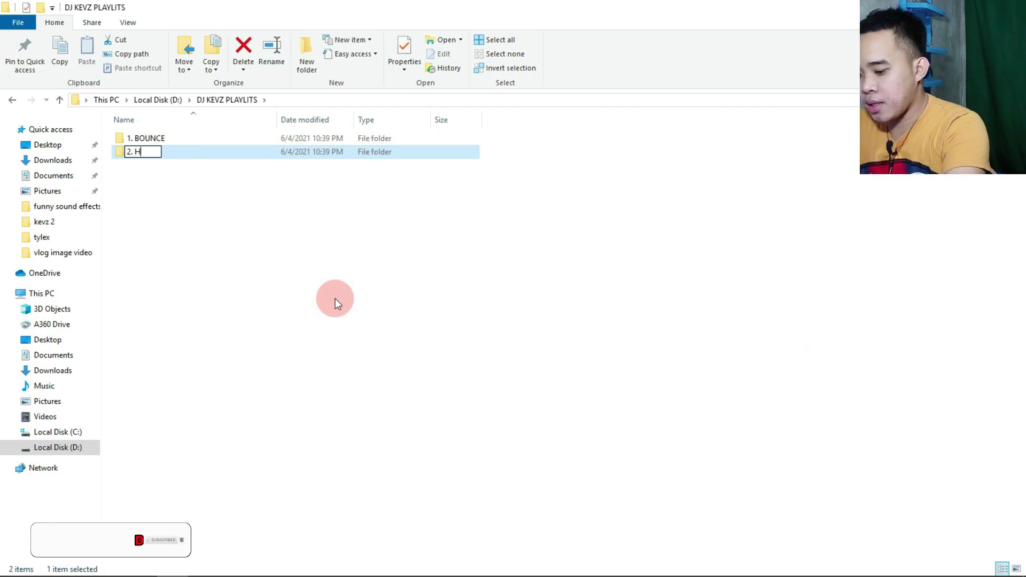
text(OUSE MIX)
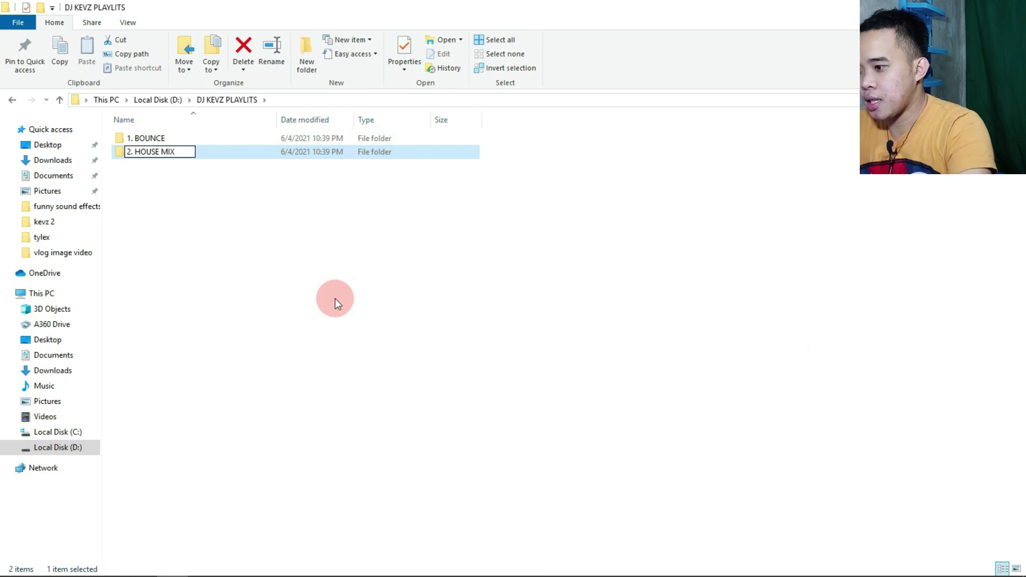
key(Return)
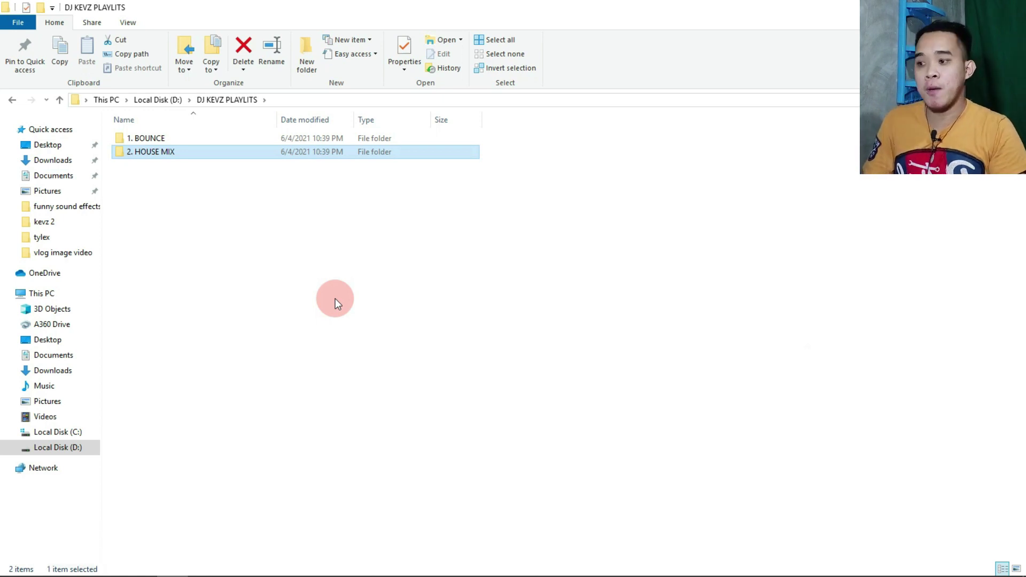
Create a third subfolder named "3. HIPHOP OR RNB" in the DJ KEVZ PLAYLITS folder
right_click(335, 298)
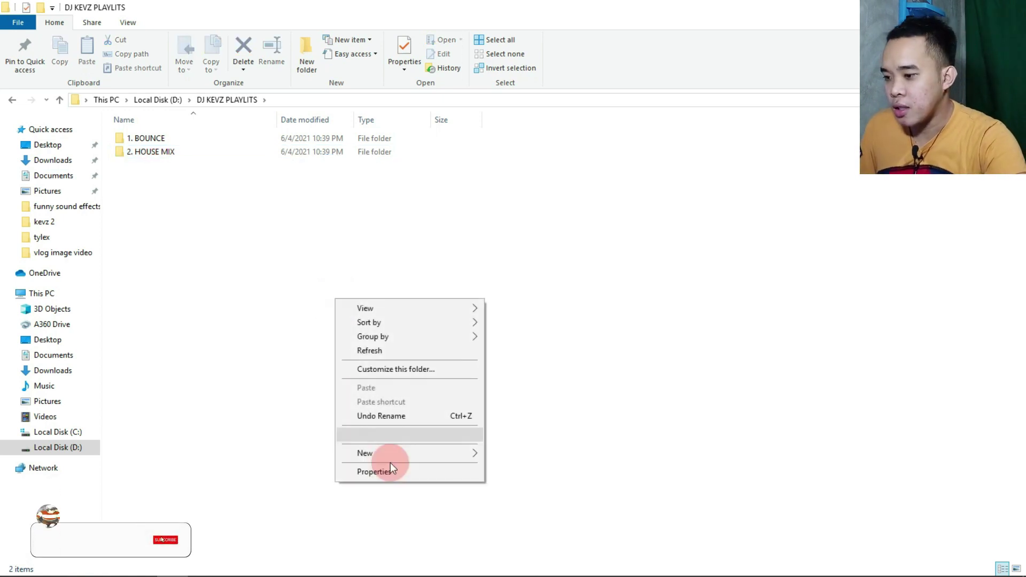
mouse_move(483, 452)
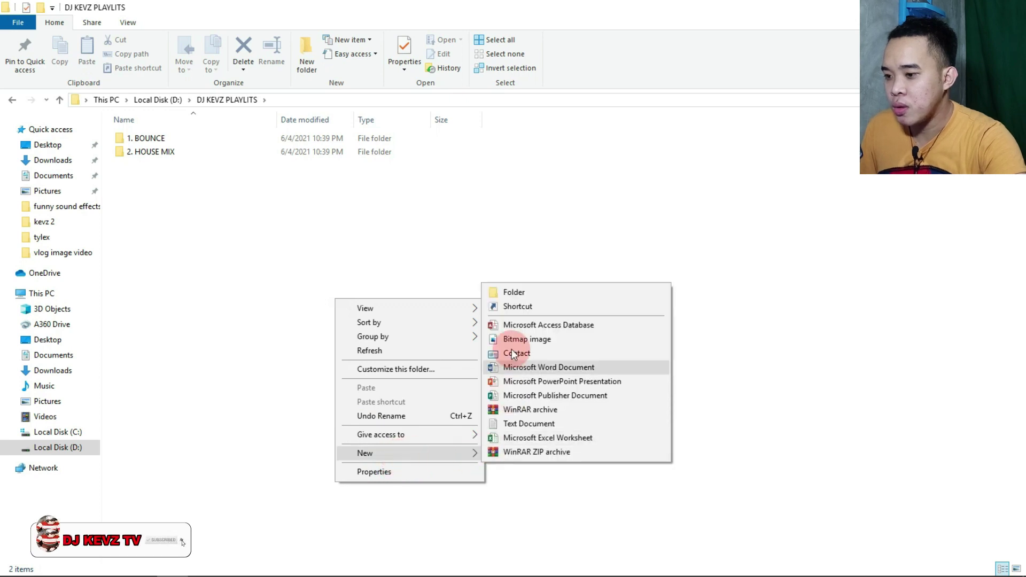
click(514, 294)
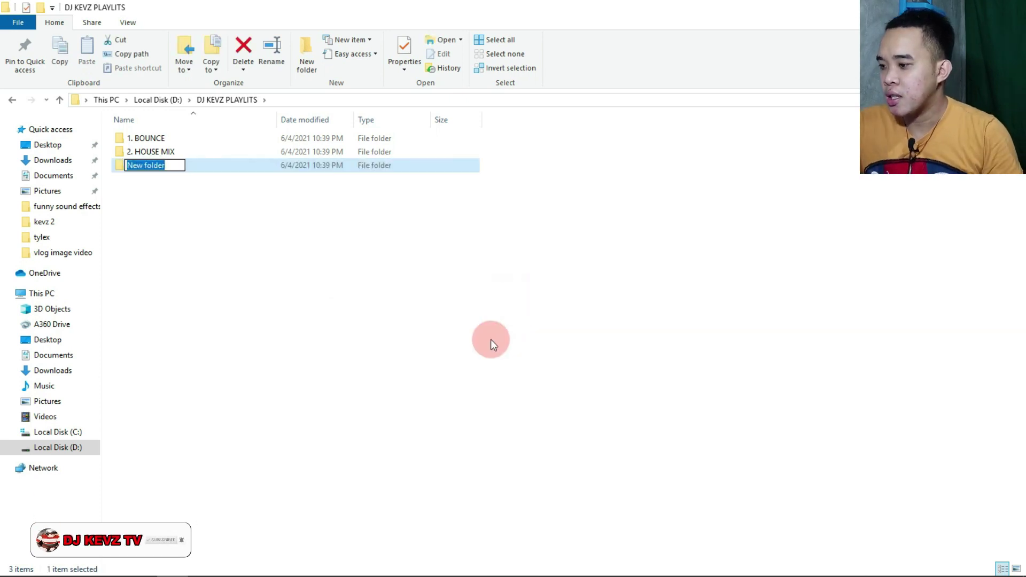
text(3. )
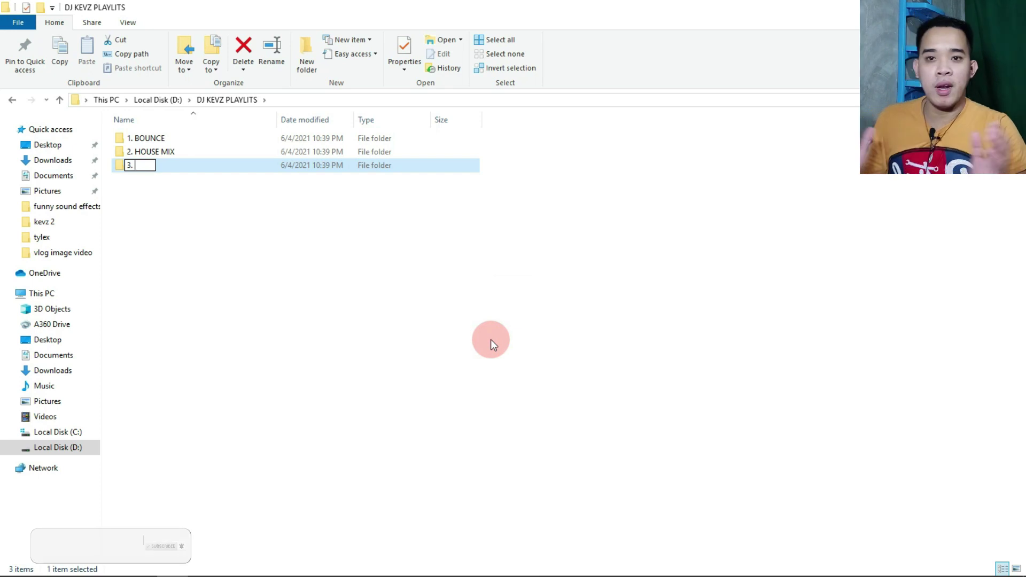
text(H)
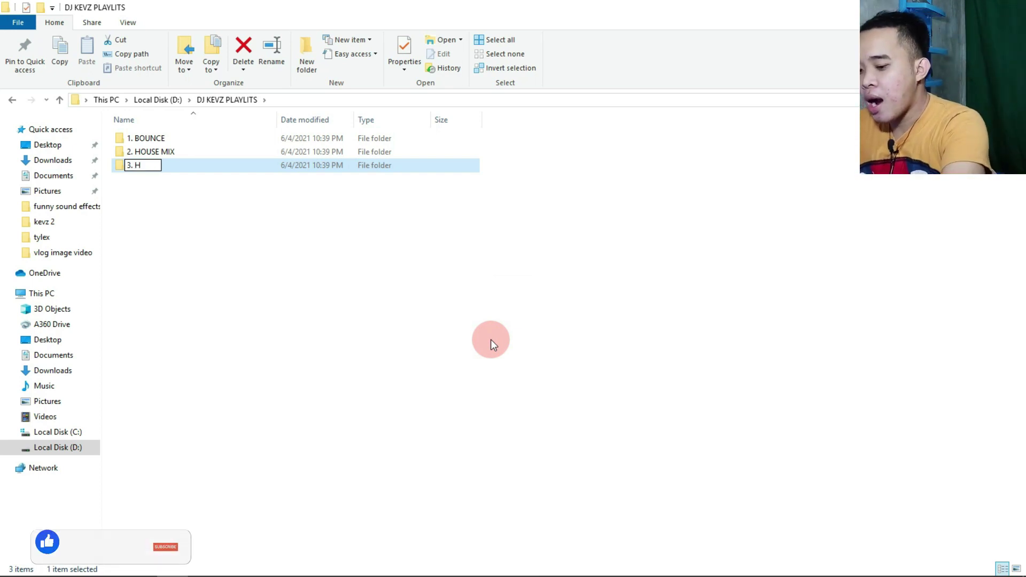
text(IPH)
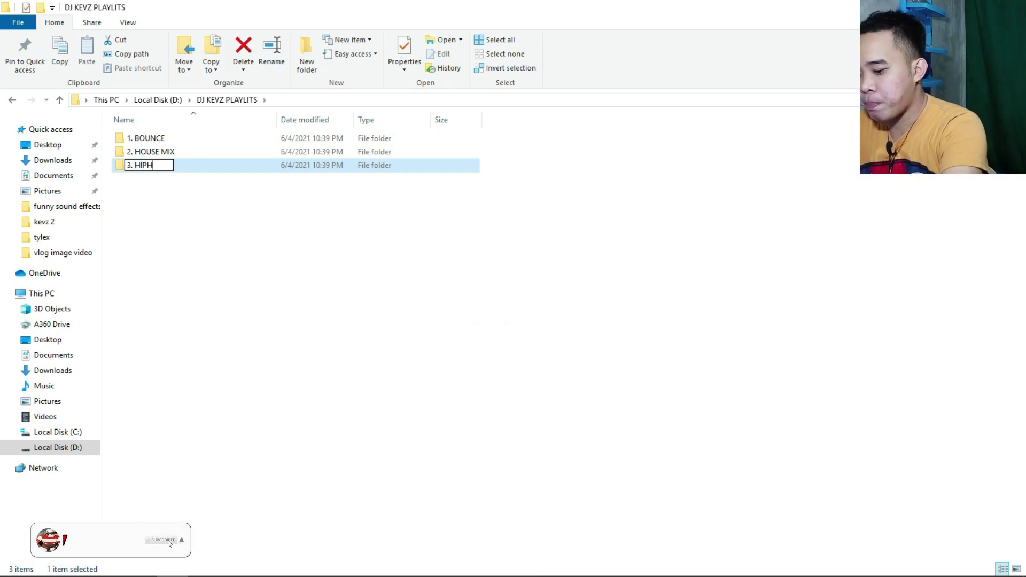
text(O)
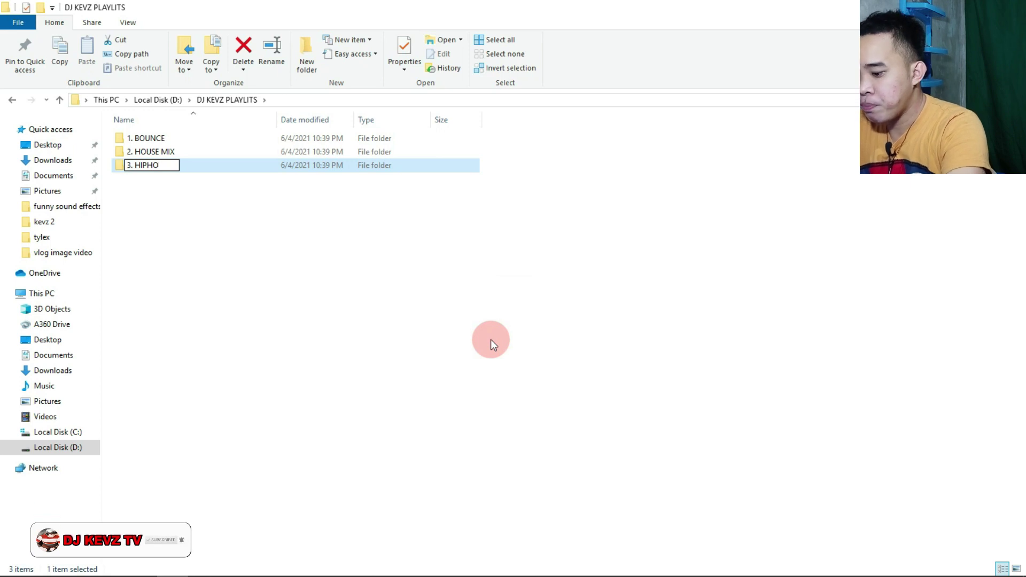
text(P OR RNB)
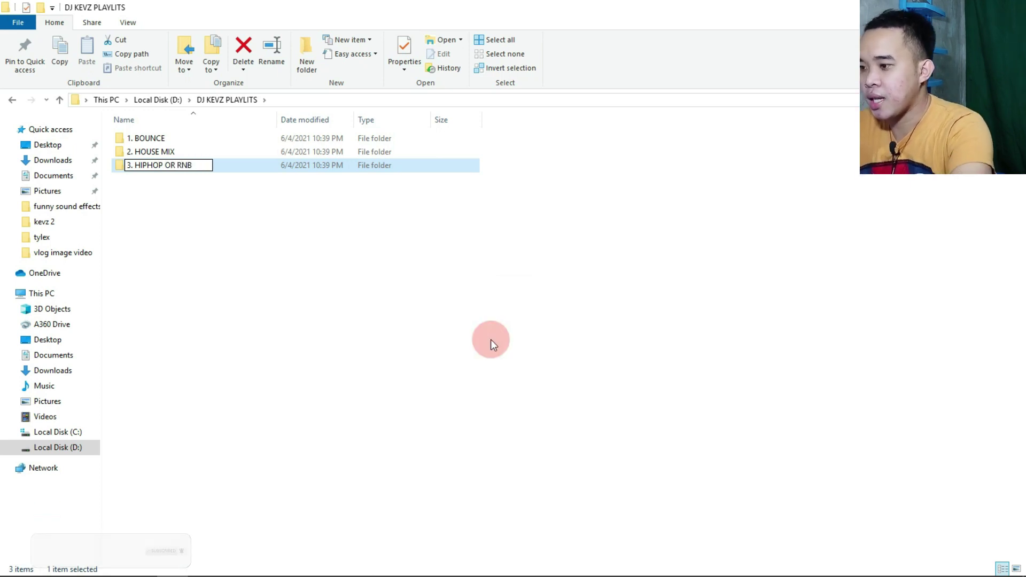
key(Return)
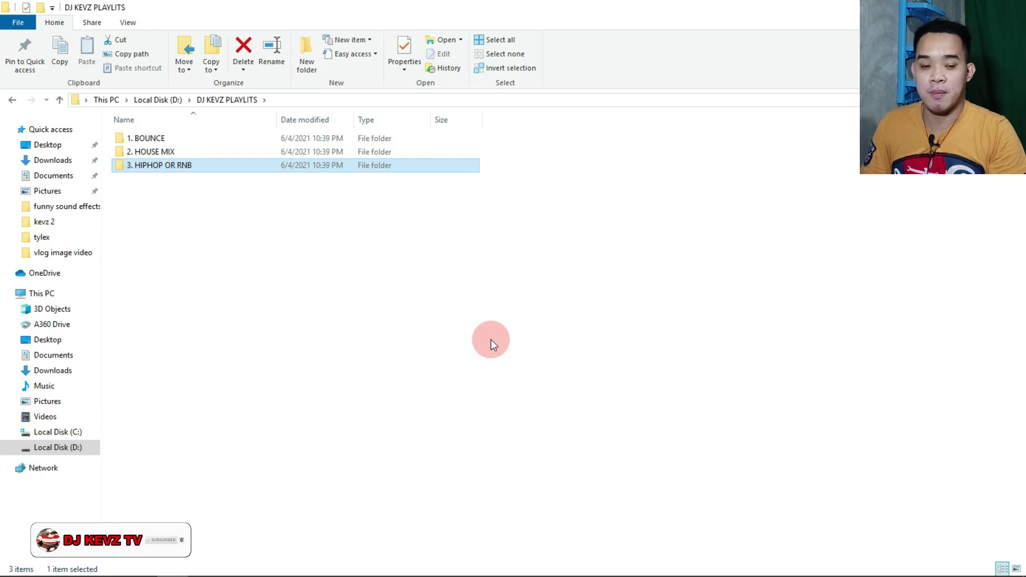
Create a fourth subfolder named "4. BOMBTEK" in the DJ KEVZ PLAYLITS folder
right_click(491, 339)
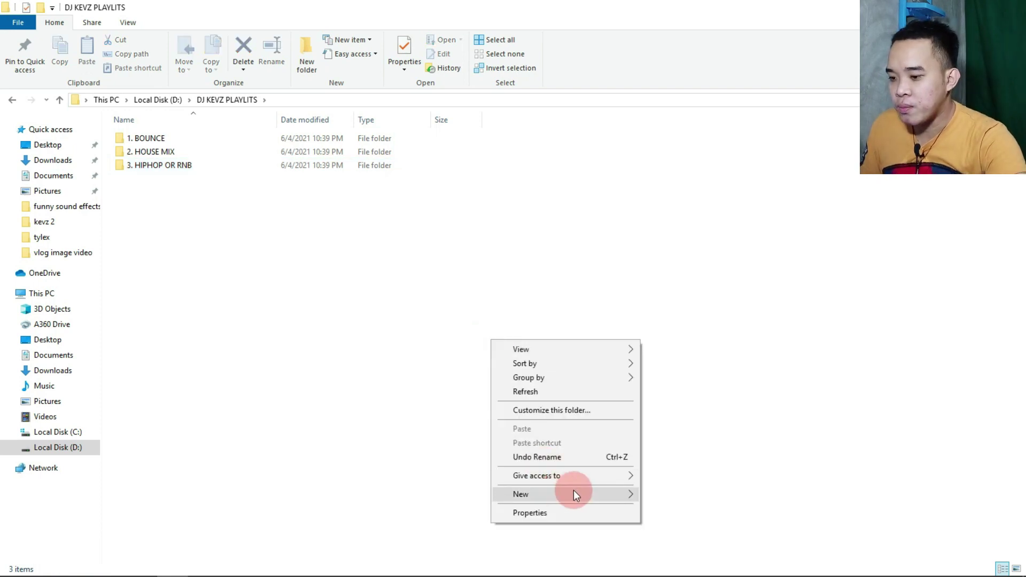
mouse_move(629, 496)
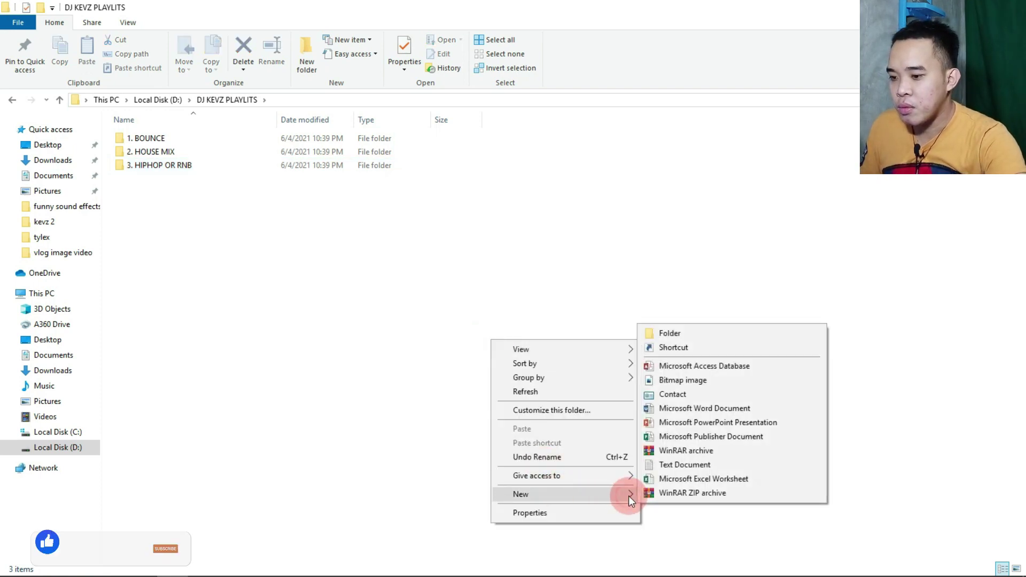
click(674, 333)
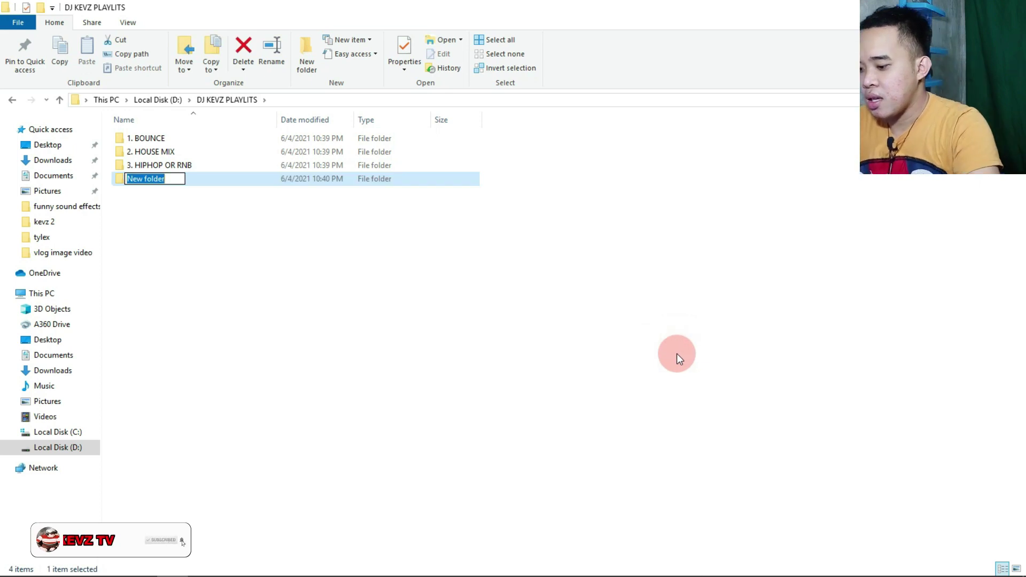
text(4. BOM)
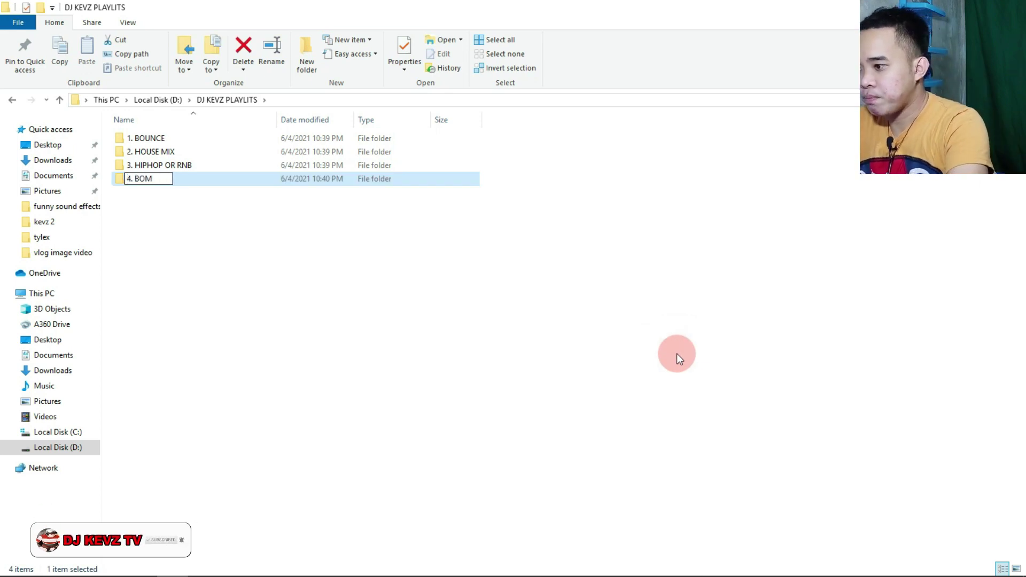
text(BTEK)
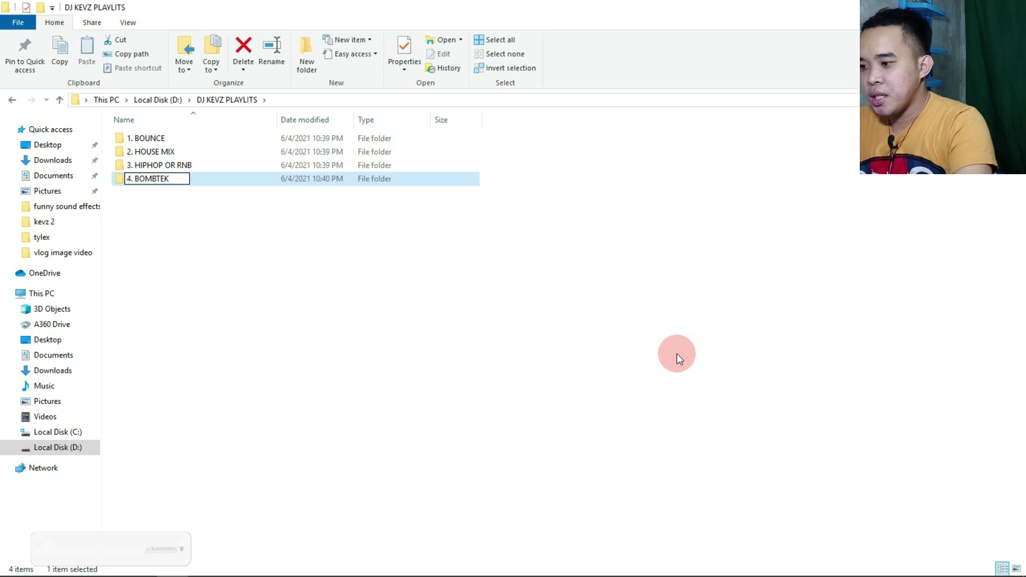
key(Return)
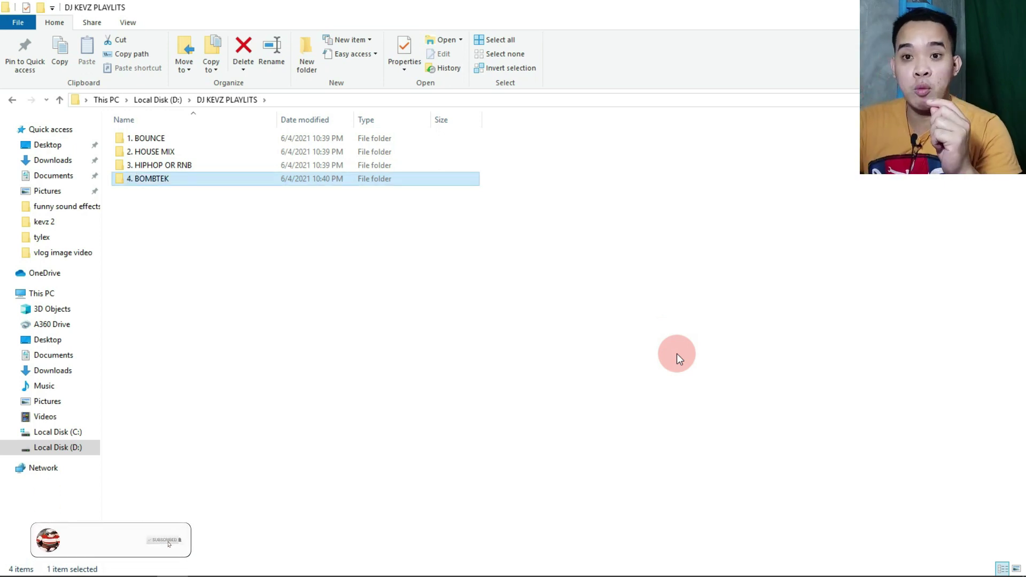
Create a fifth subfolder named "5. CHA CHA" in the DJ KEVZ PLAYLITS folder
right_click(303, 348)
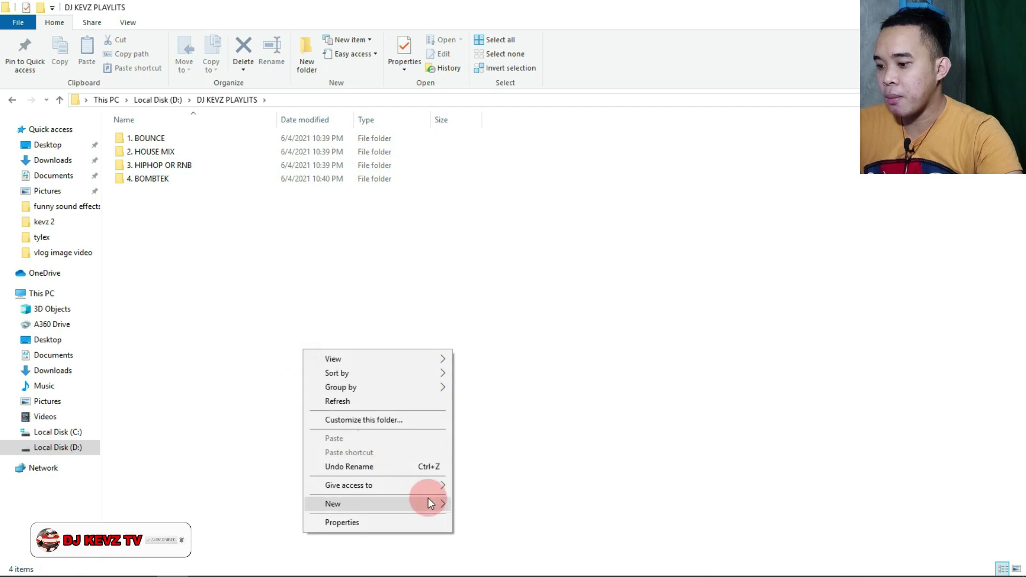
mouse_move(448, 502)
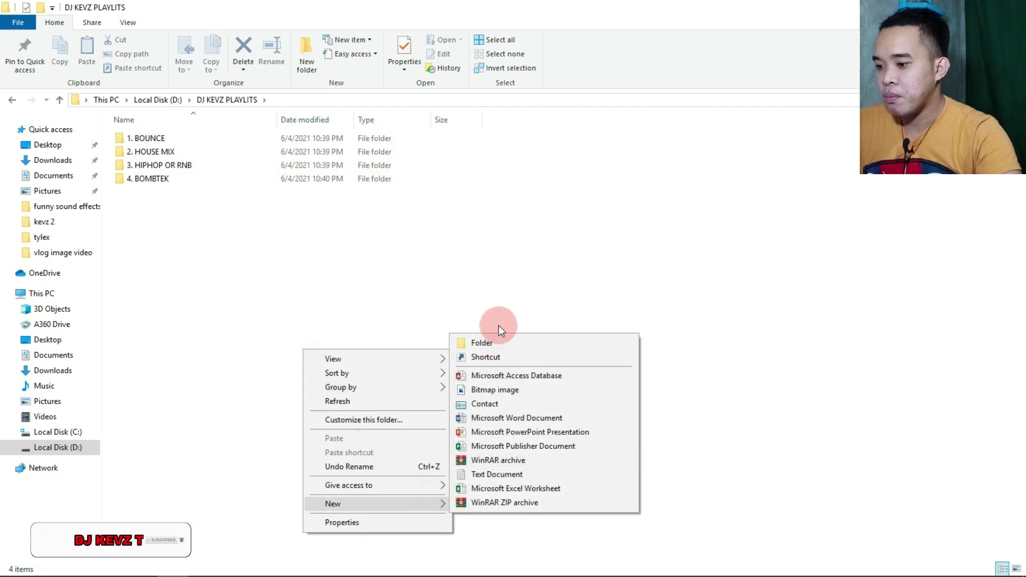
click(500, 342)
text(5.)
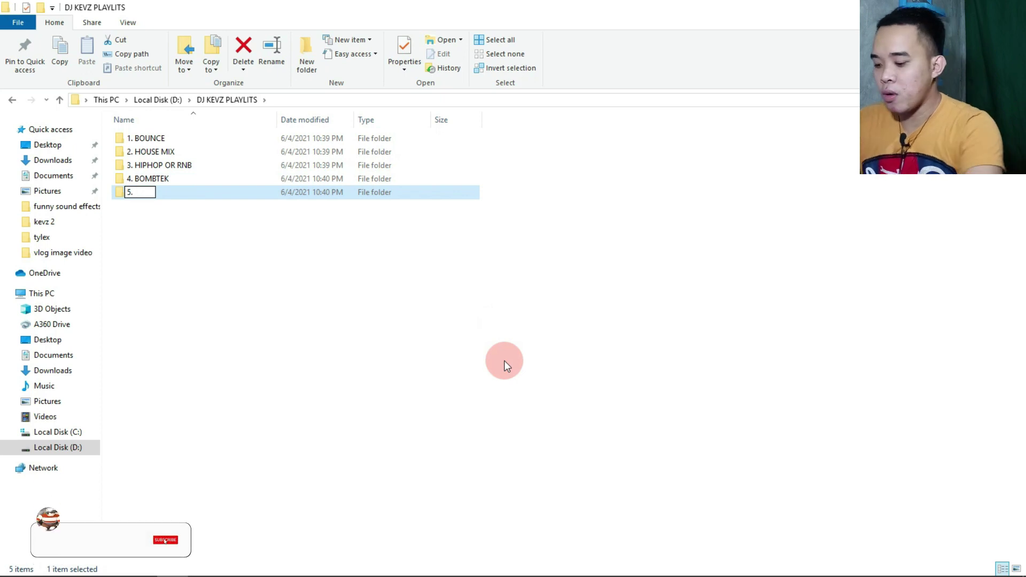
text( CHA CHA)
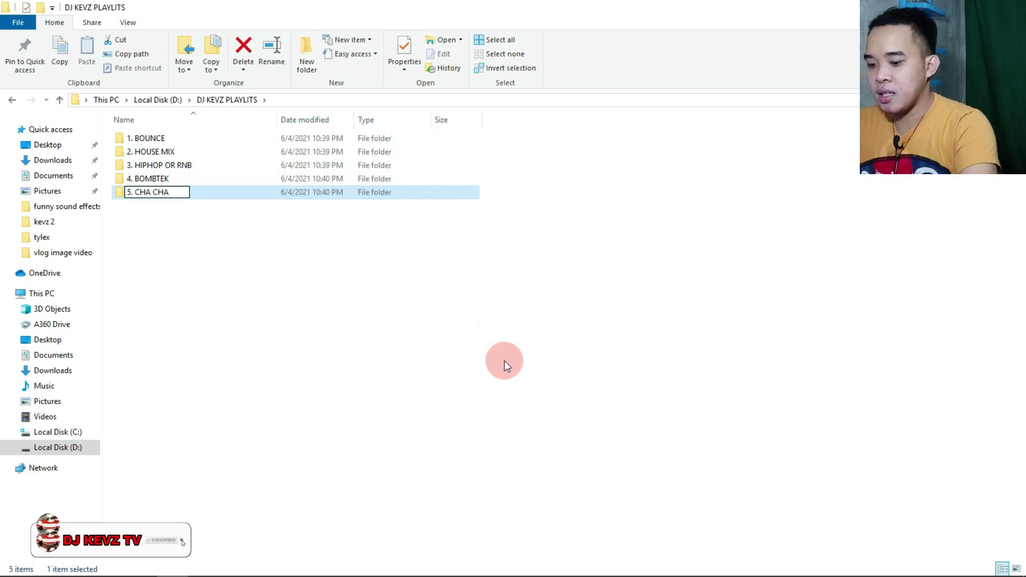
key(Return)
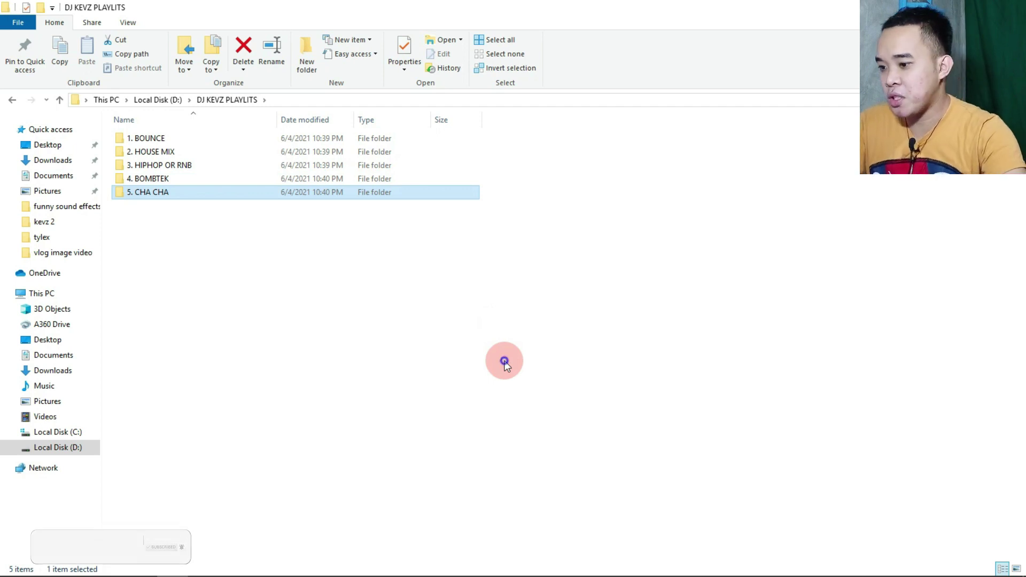
Create a sixth subfolder named "6. 80;S 90S" in the DJ KEVZ PLAYLITS folder
right_click(505, 362)
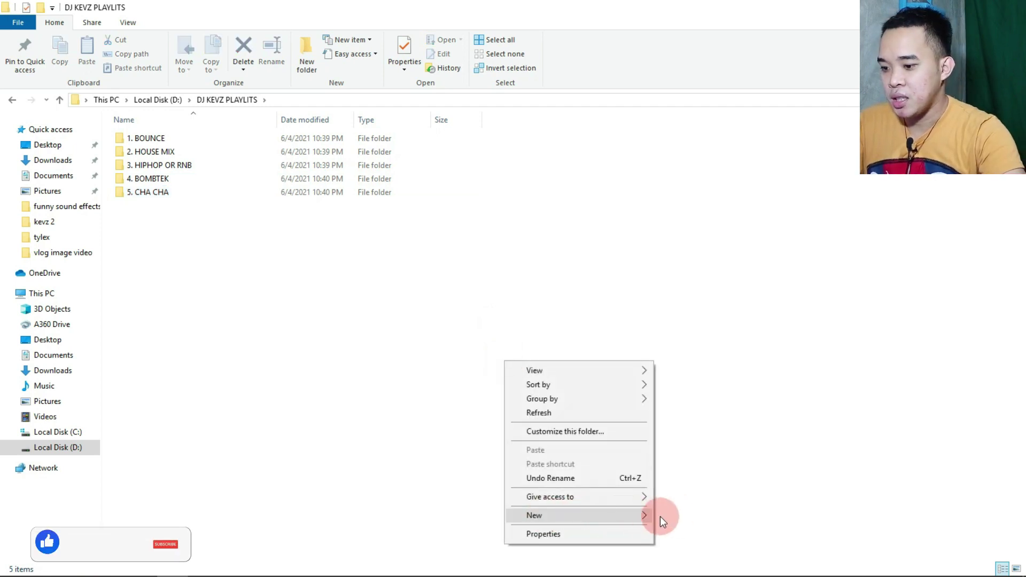
mouse_move(650, 517)
click(683, 355)
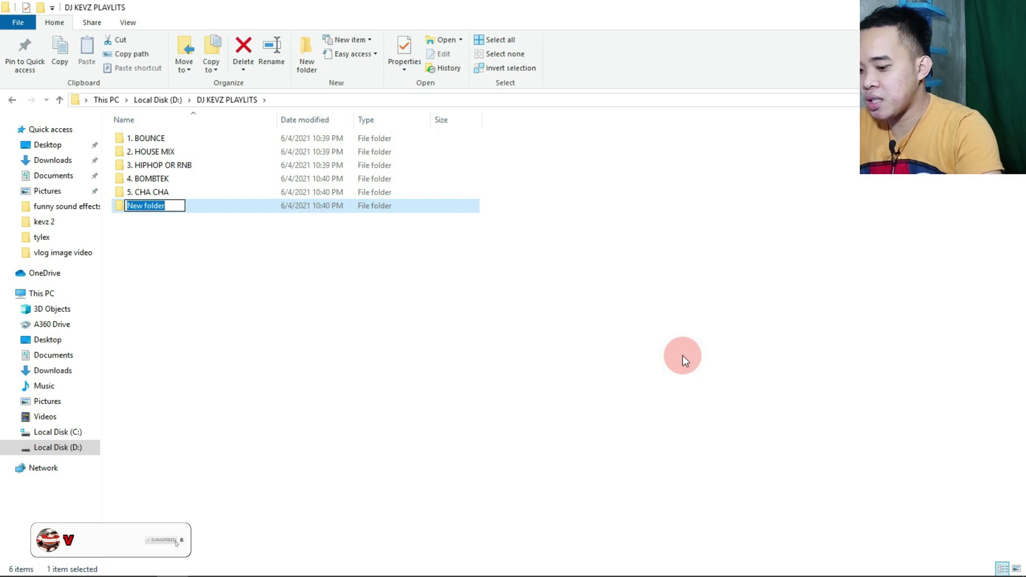
text(6. 9)
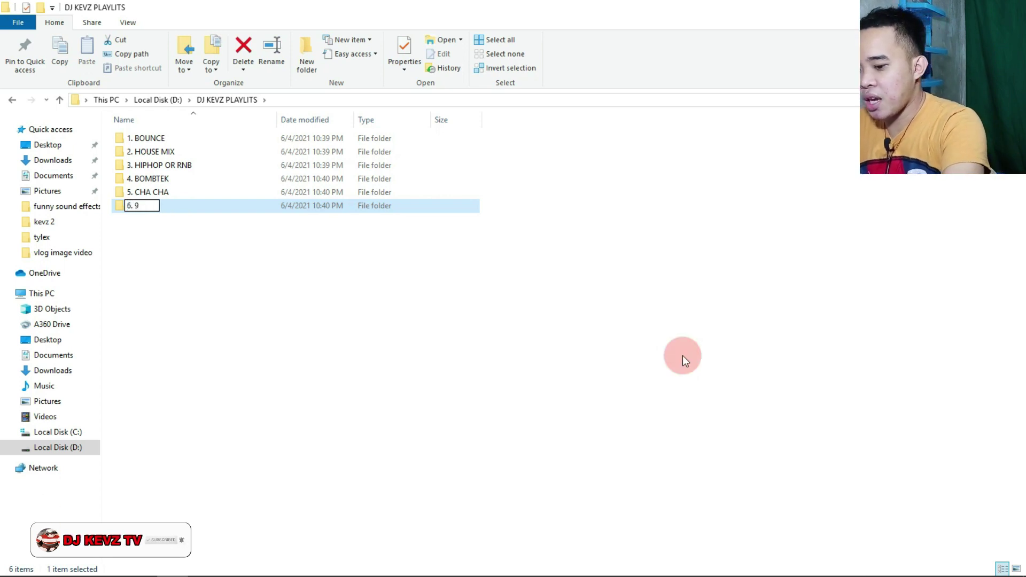
text( 80')
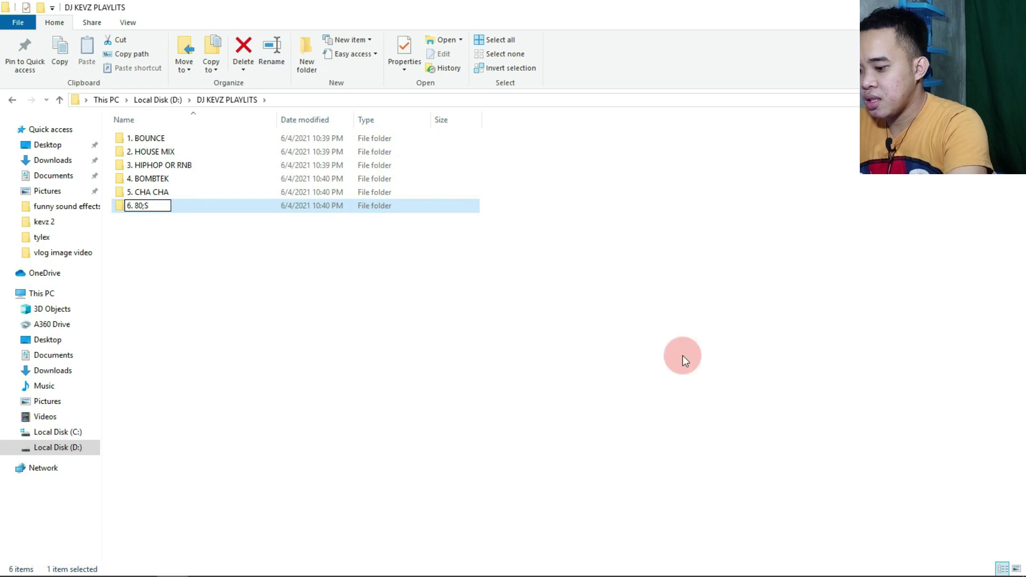
text(S 90S)
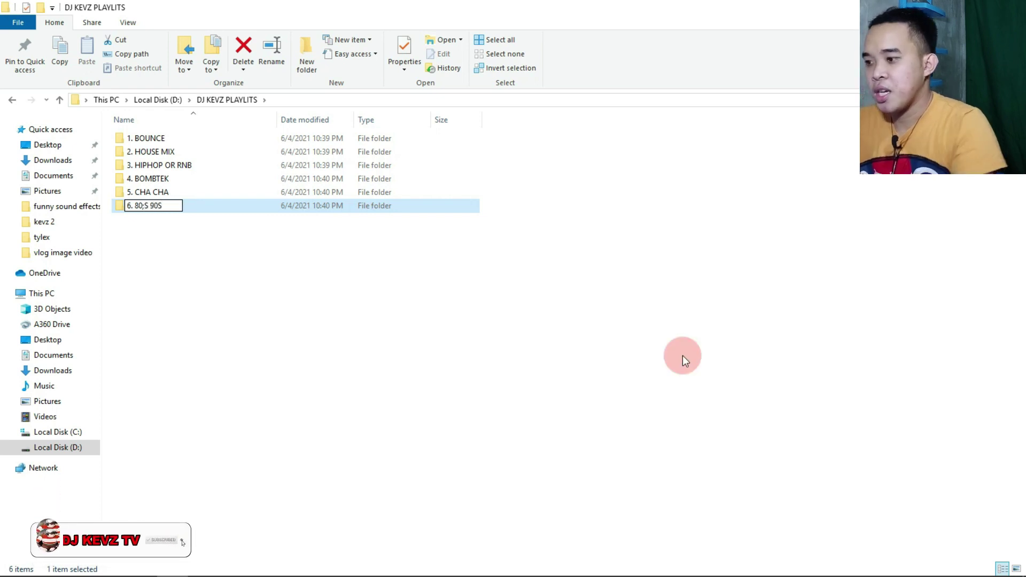
key(Return)
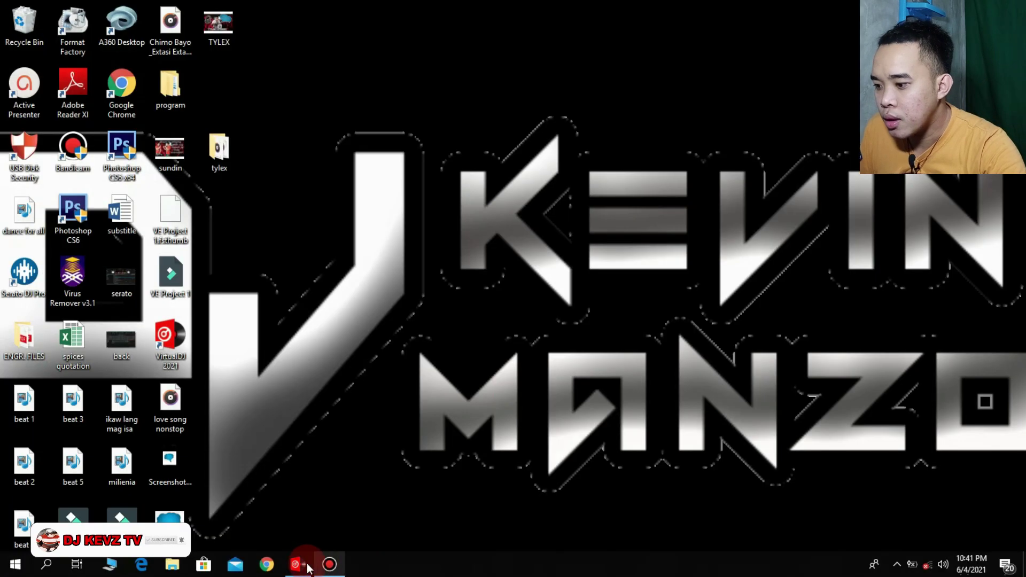
Switch to VirtualDJ and expand Local Music, Hard Drives and Local Disk (D:) down to the DJ KEVZ PLAYLITS folder's subfolders
click(326, 562)
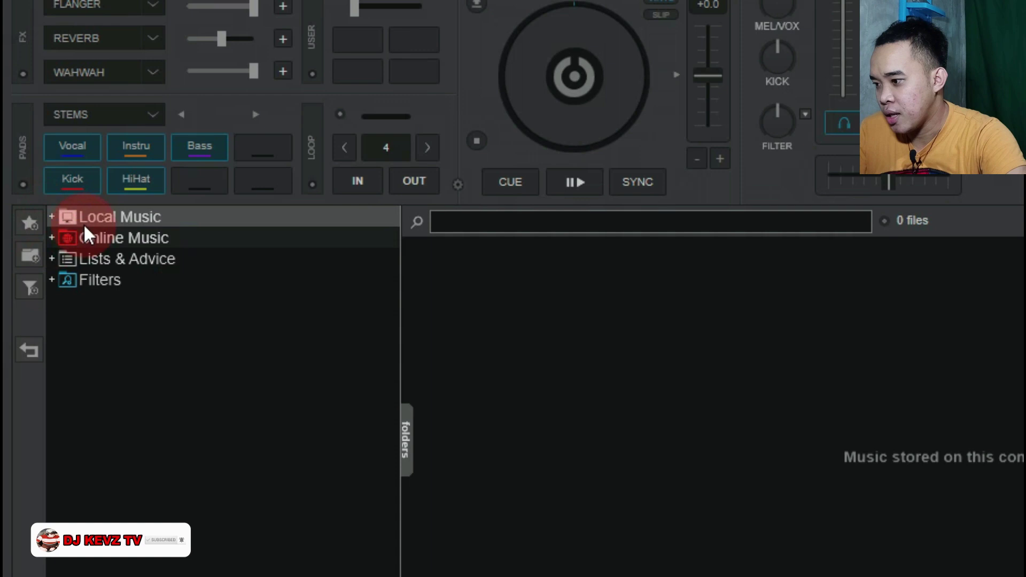
double_click(93, 219)
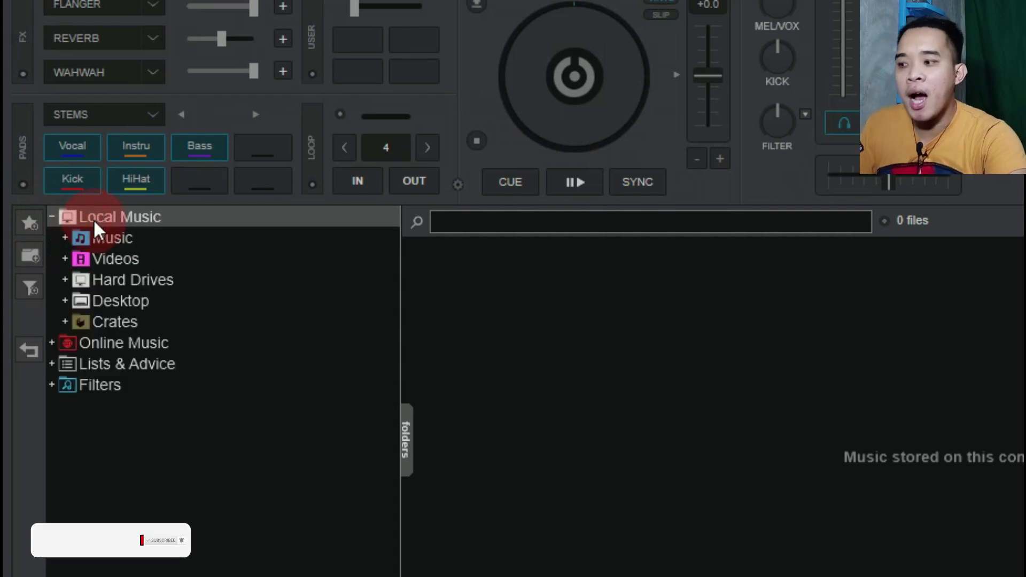
double_click(126, 279)
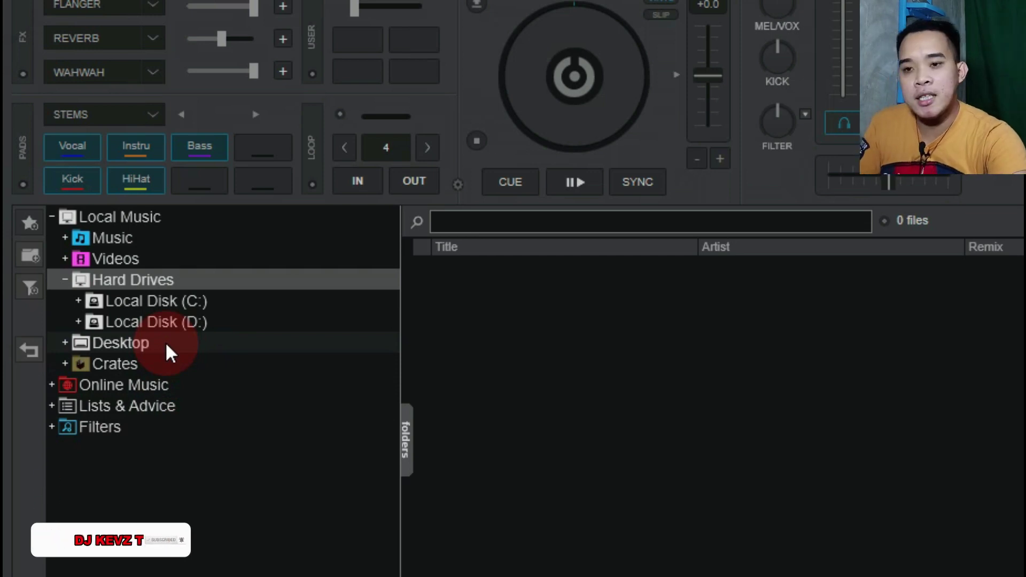
double_click(163, 321)
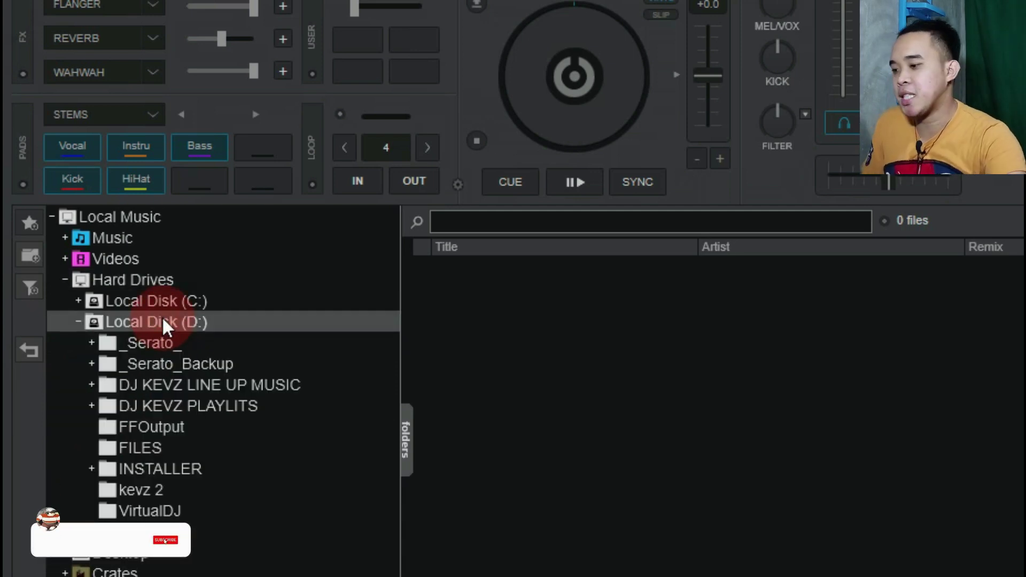
double_click(176, 406)
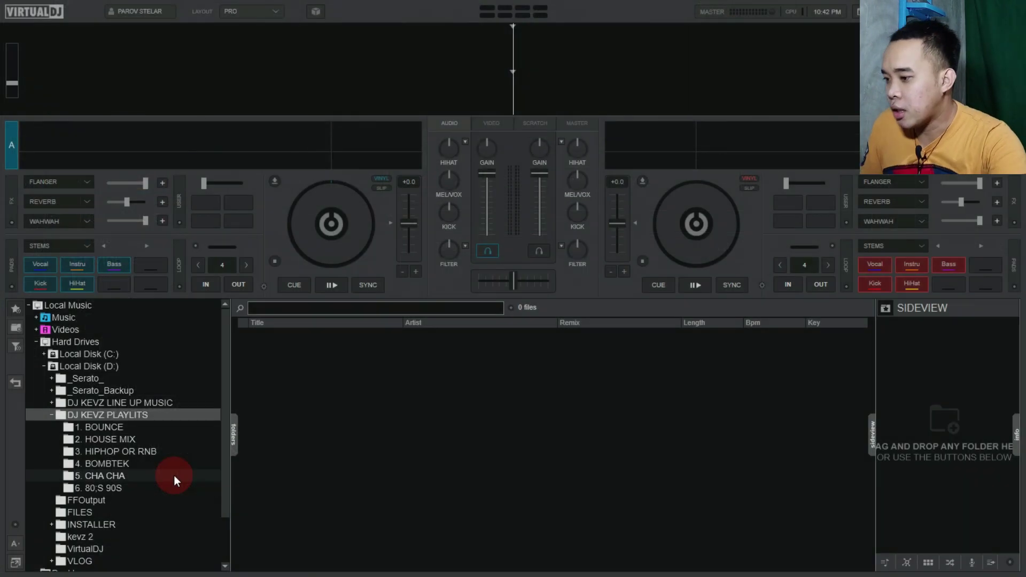
Browse the contents of the BOUNCE, HOUSE MIX, HIPHOP OR RNB, BOMBTEK and 80;S 90S genre folders one after another
click(94, 425)
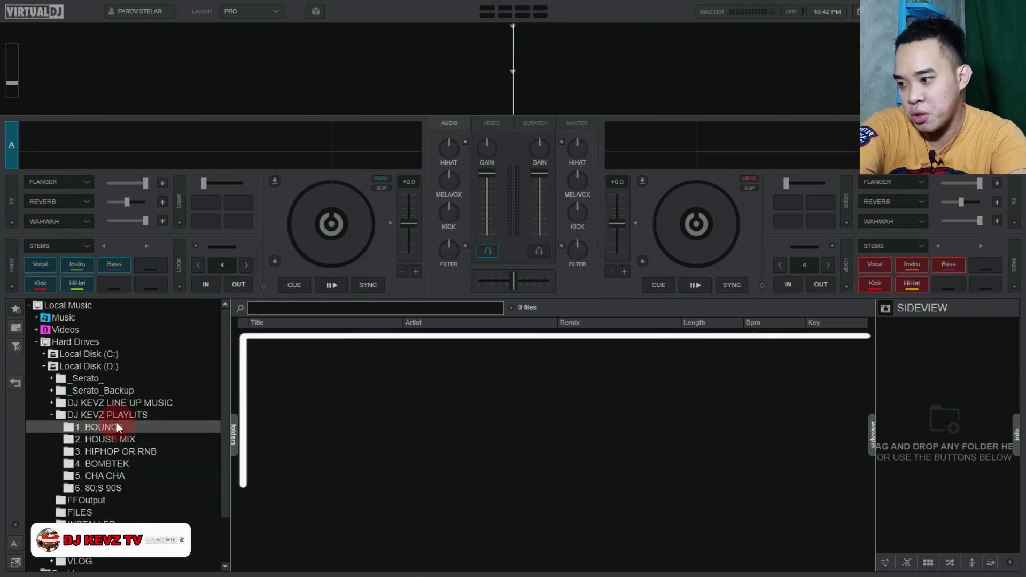
click(121, 438)
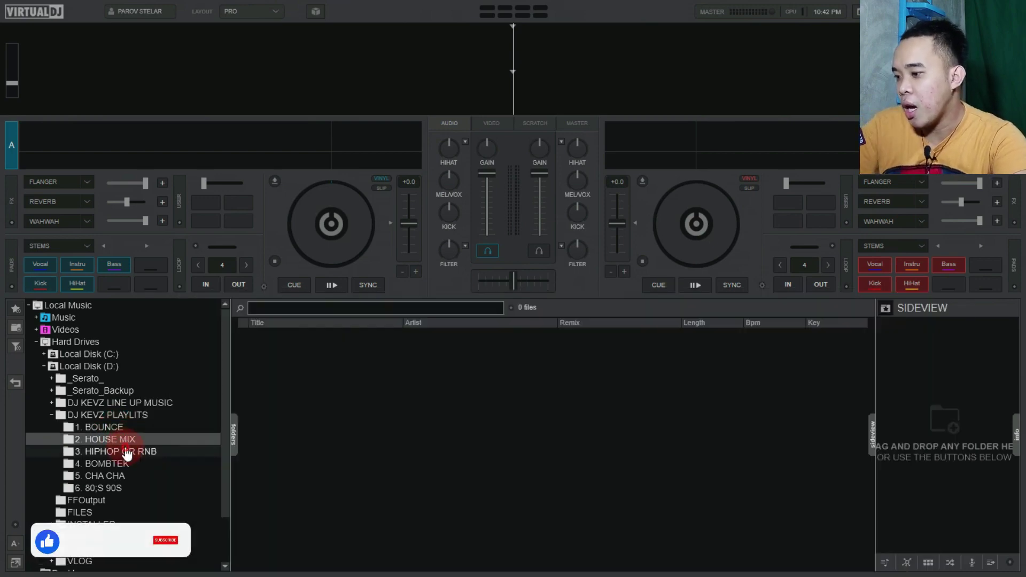
click(125, 449)
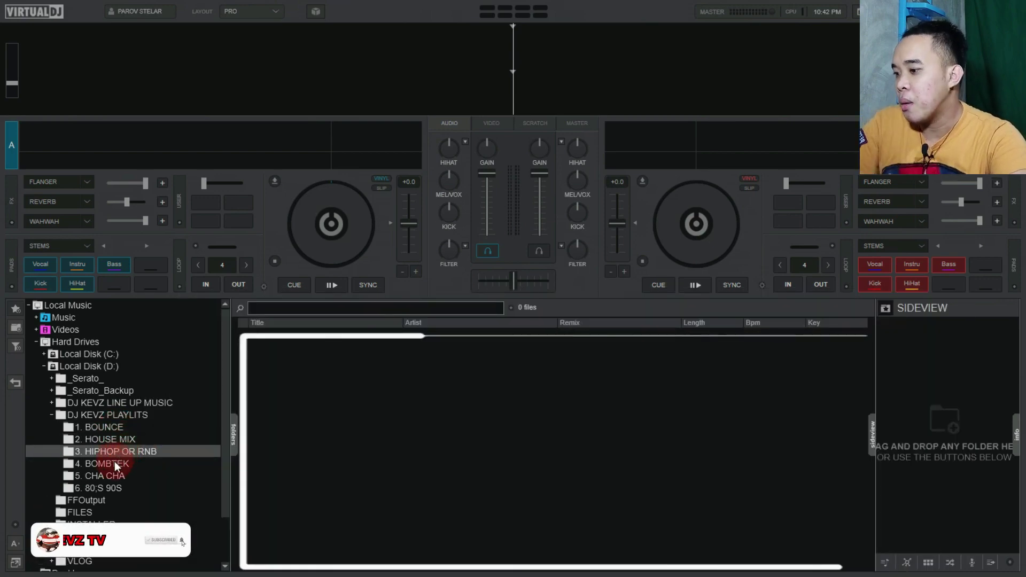
click(114, 463)
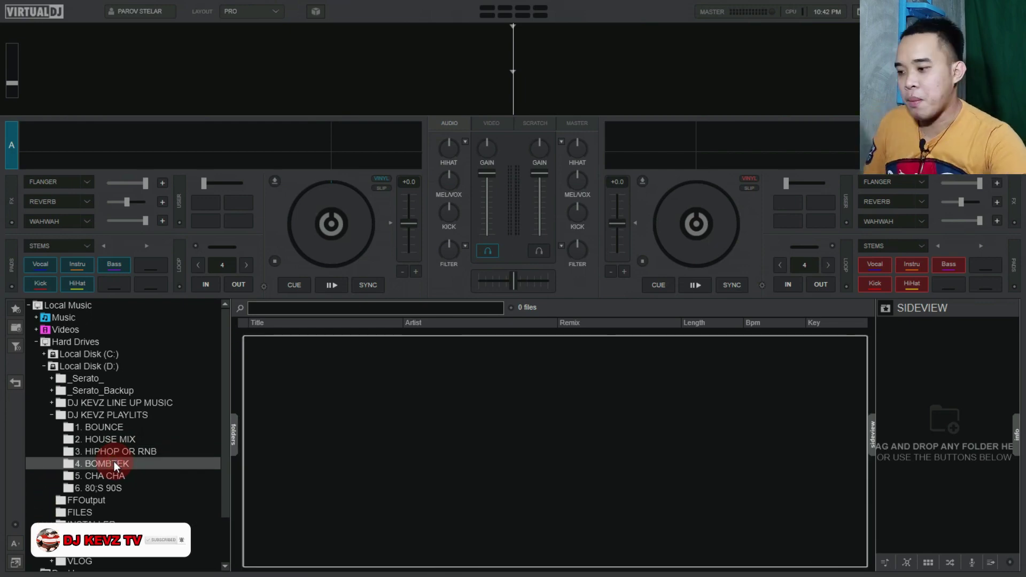
click(114, 489)
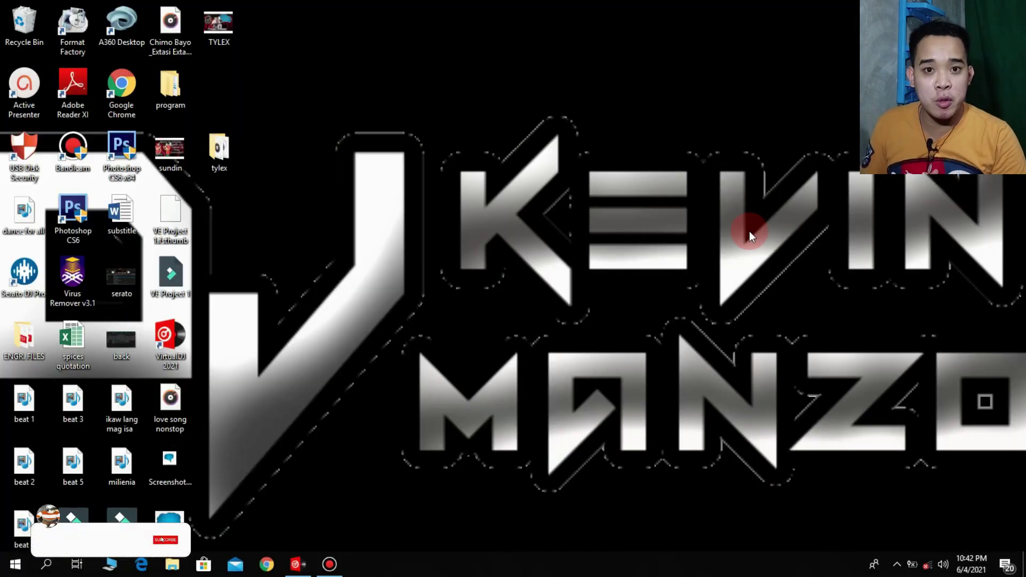
Switch to File Explorer and open the "1. BOUNCE" folder inside DJ KEVZ PLAYLITS on Local Disk (D:)
click(172, 565)
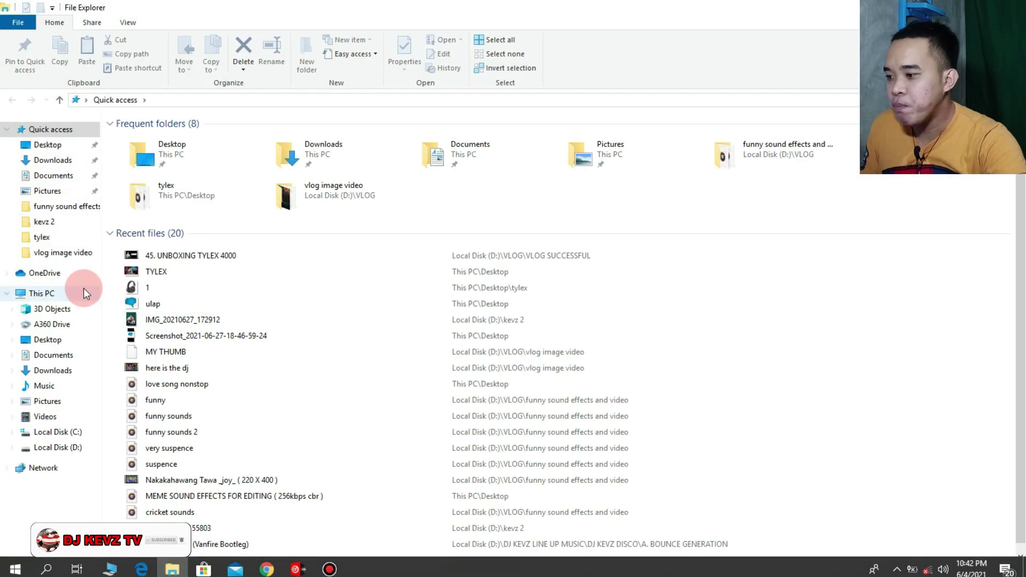
click(36, 294)
double_click(151, 269)
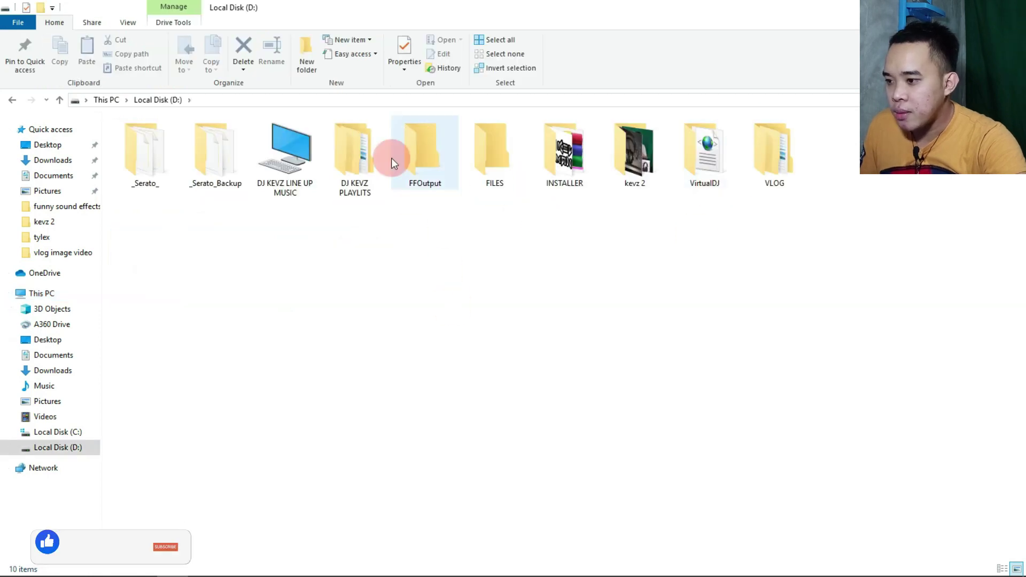
double_click(369, 161)
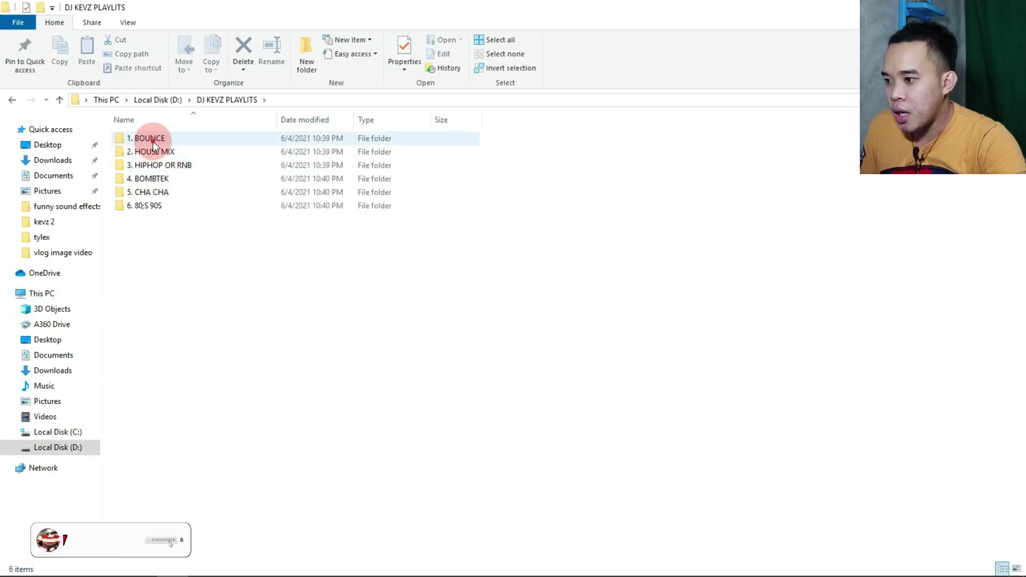
click(153, 140)
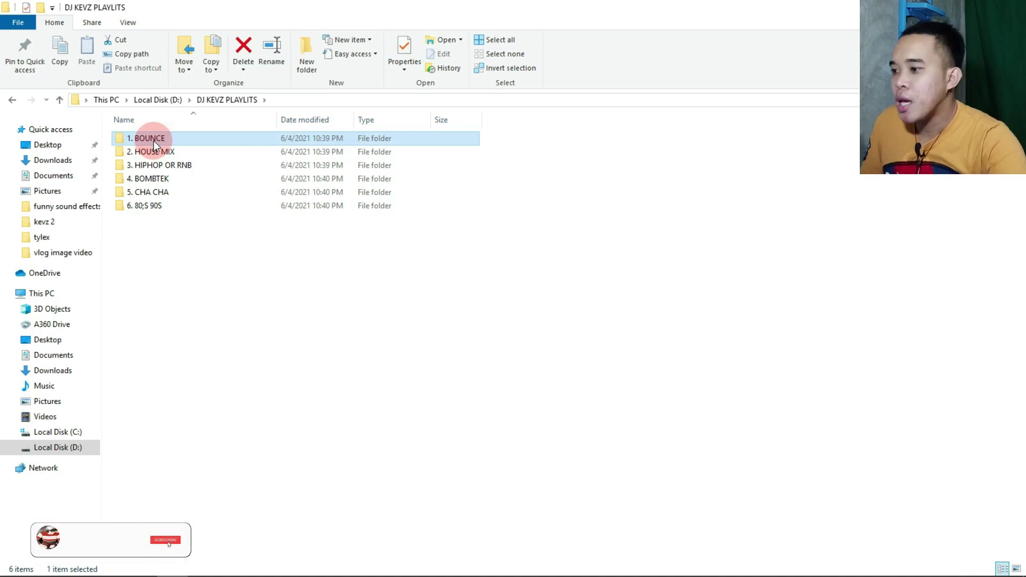
click(182, 141)
double_click(182, 141)
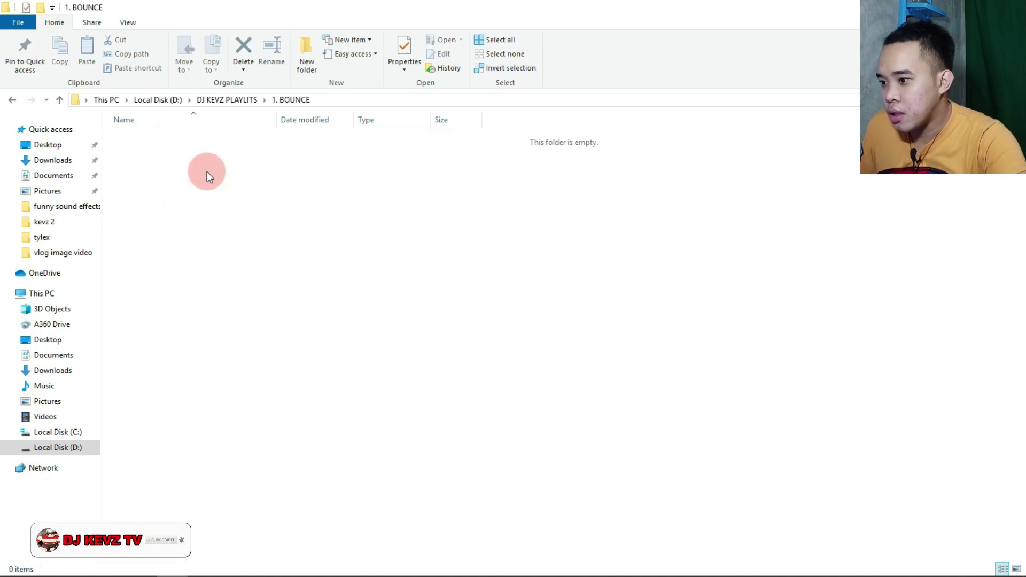
Create a subfolder named "NEW BOUNCE" inside the "1. BOUNCE" folder
right_click(365, 233)
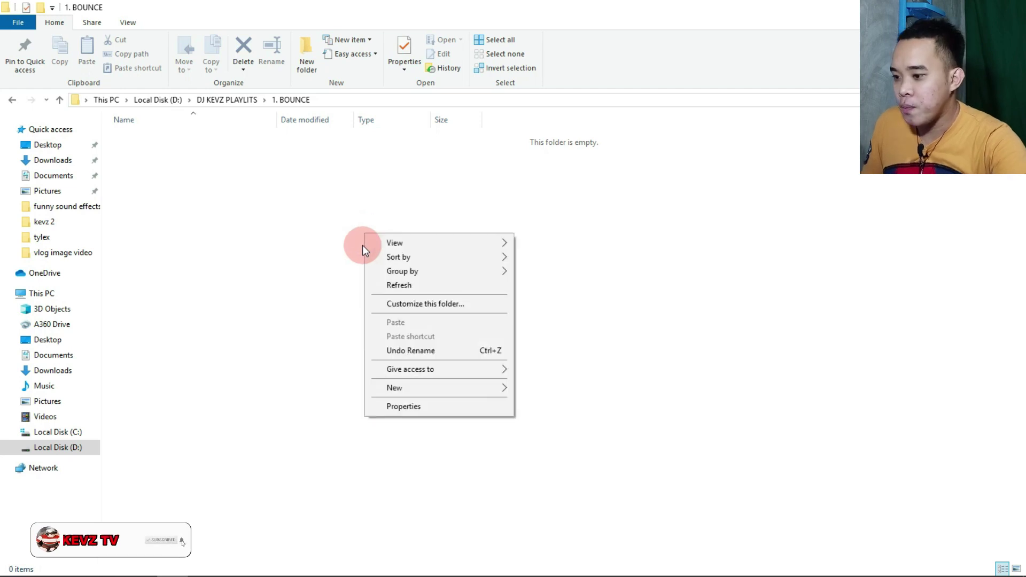
mouse_move(436, 389)
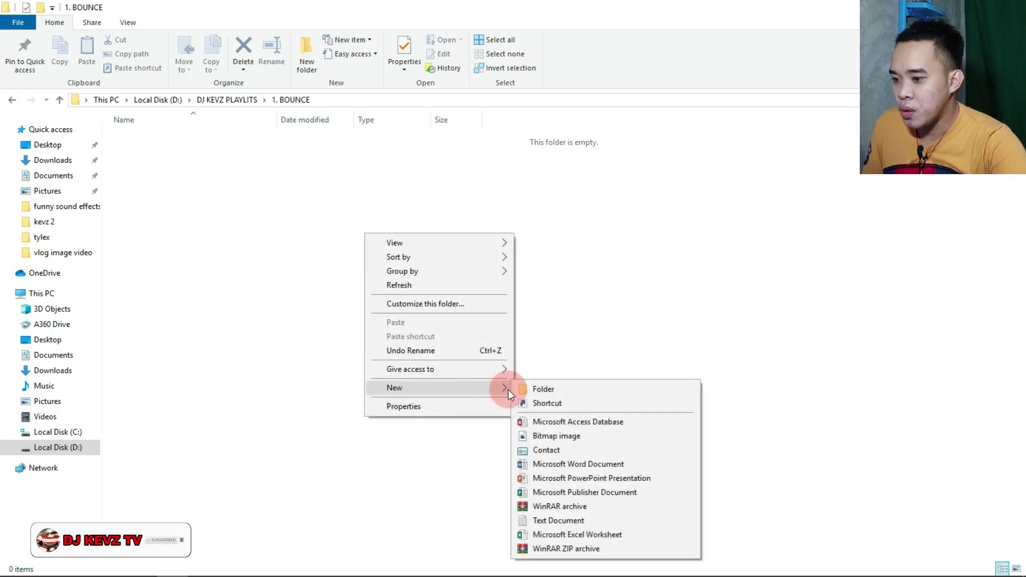
click(532, 390)
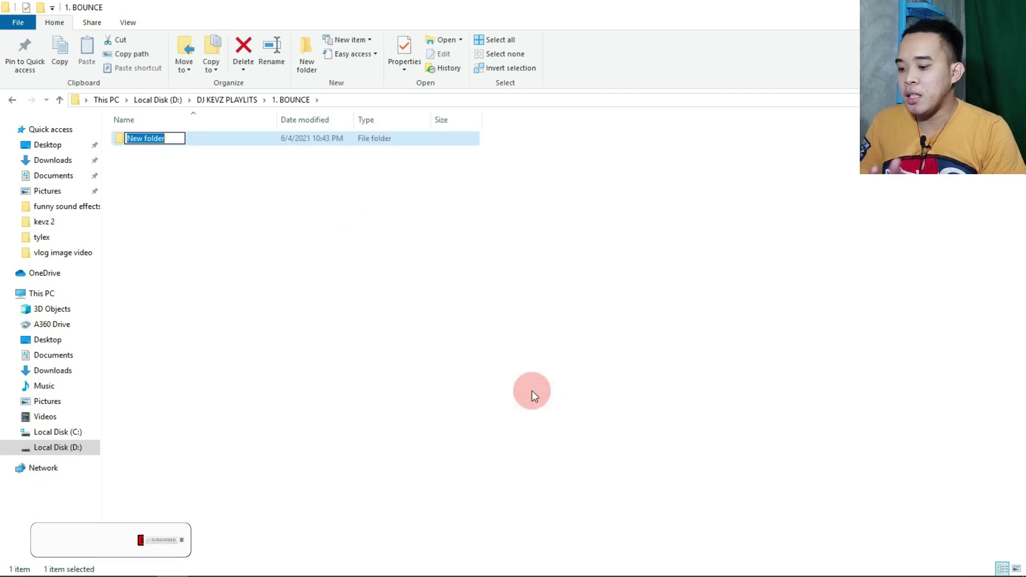
text(NEW)
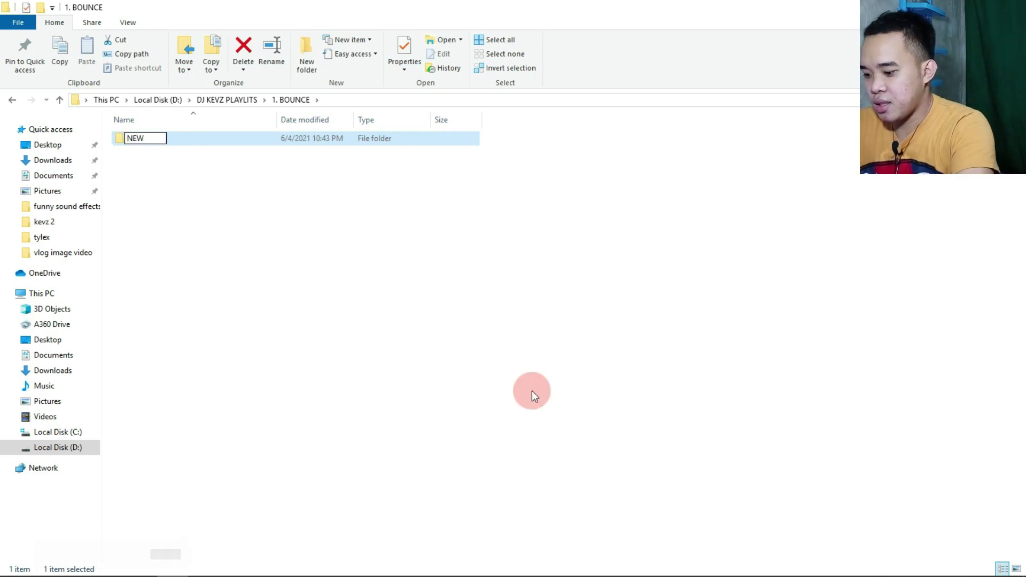
text( BOUNCE)
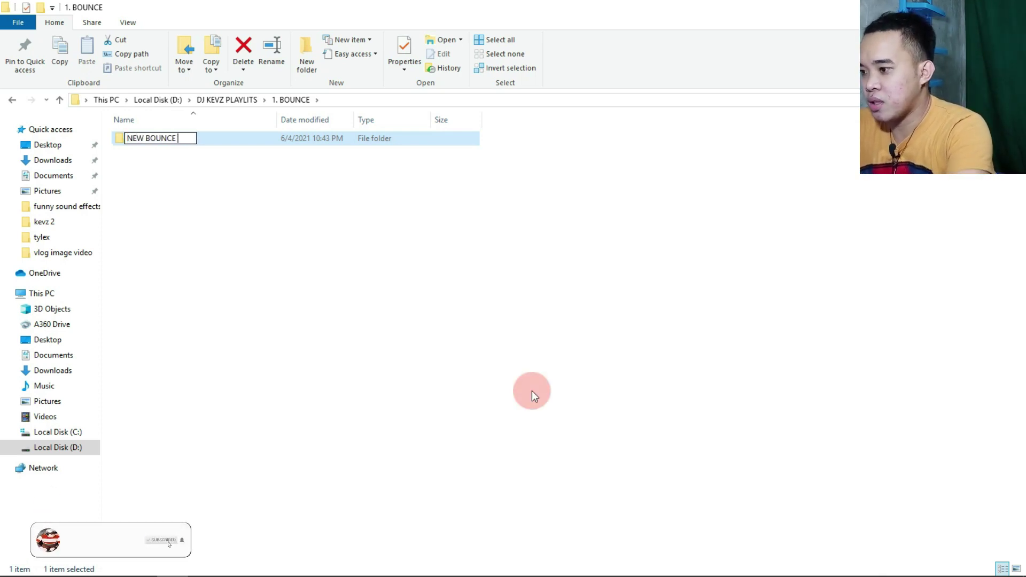
key(Return)
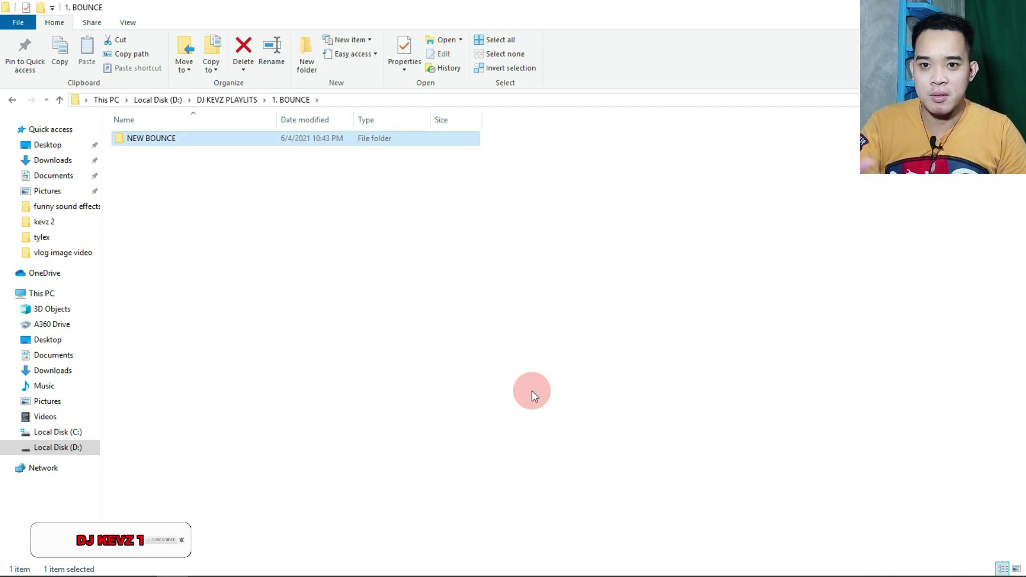
Rename the NEW BOUNCE subfolder as "NEW BOUNCE 2021"
right_click(229, 143)
click(271, 496)
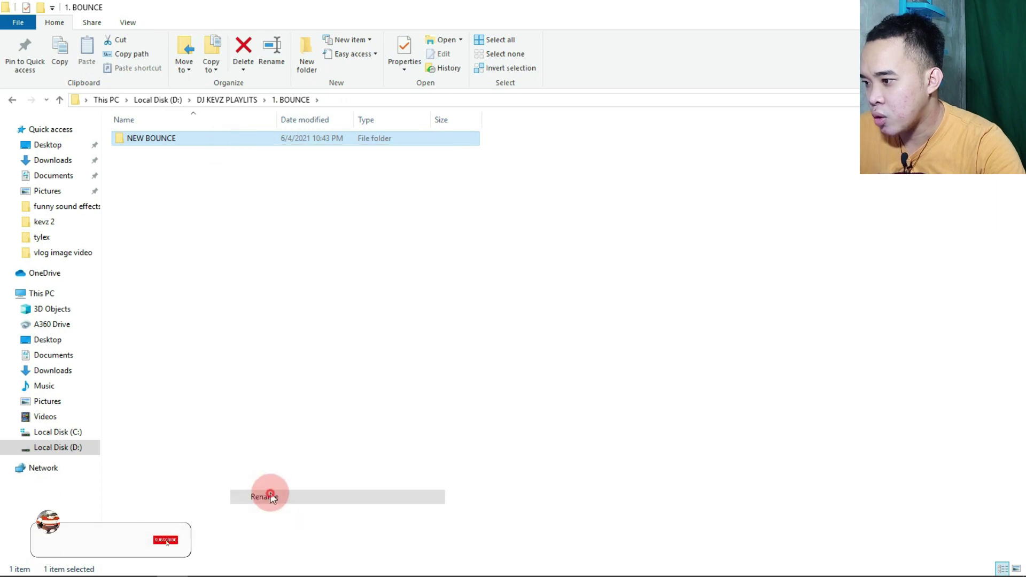
click(187, 138)
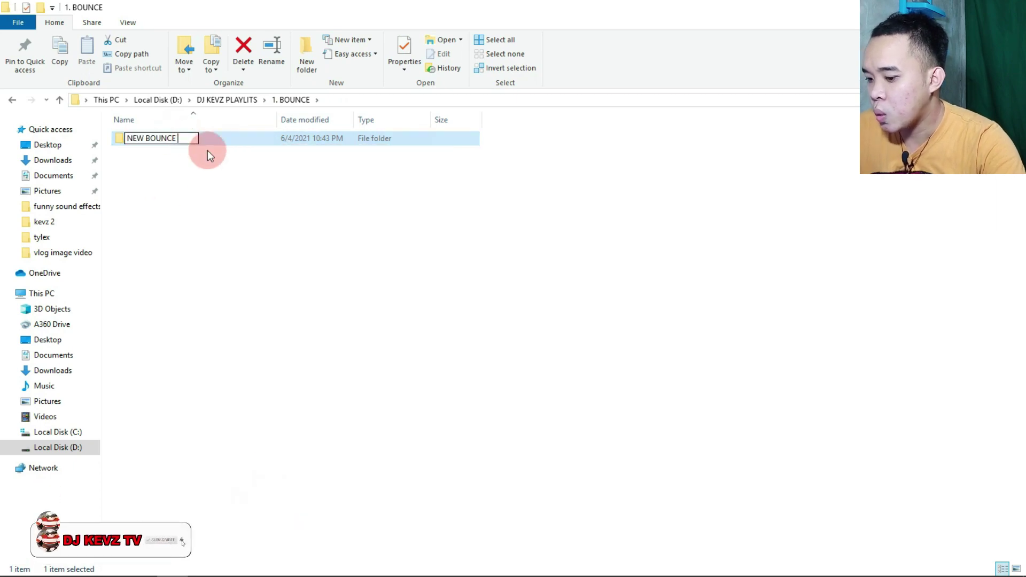
text(2021)
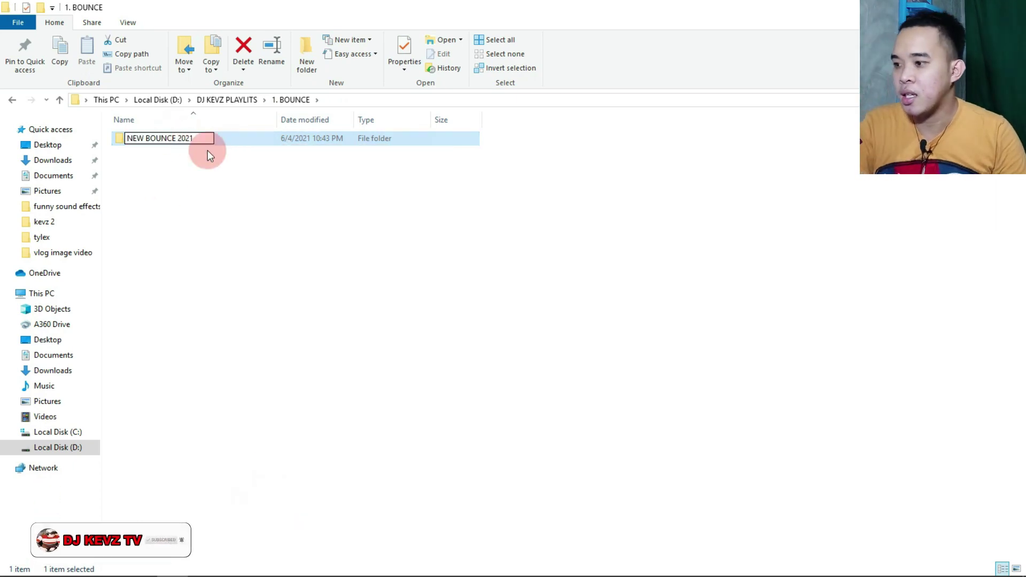
key(Return)
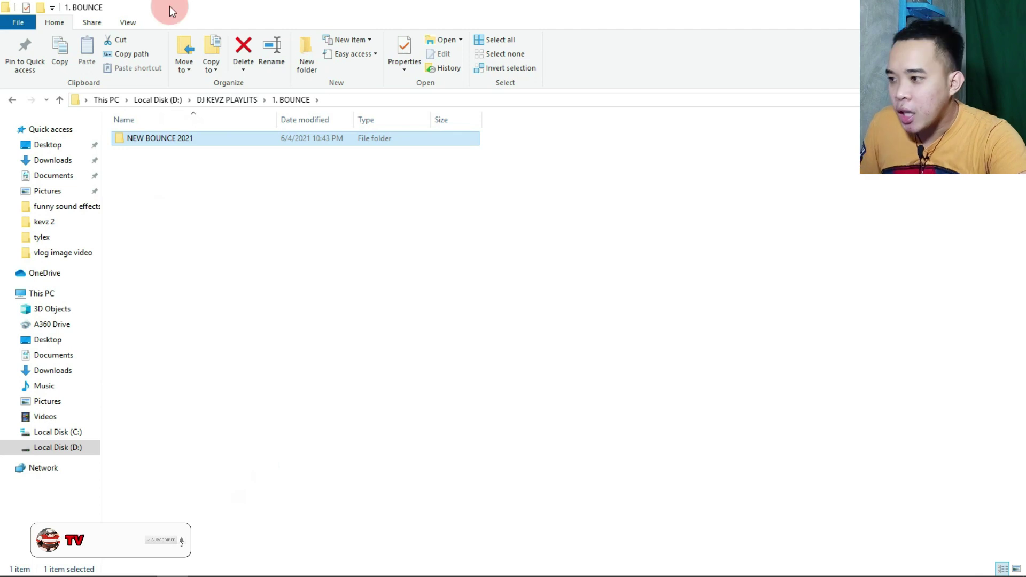
Go back to DJ KEVZ PLAYLITS and look inside the "2. HOUSE MIX" and "3. HIPHOP OR RNB" folders
click(11, 100)
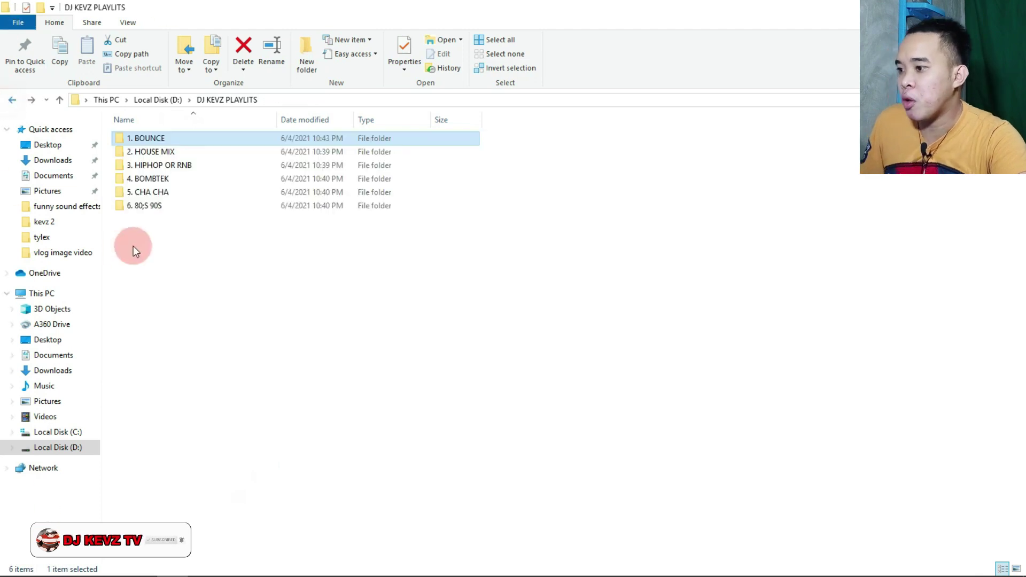
double_click(156, 155)
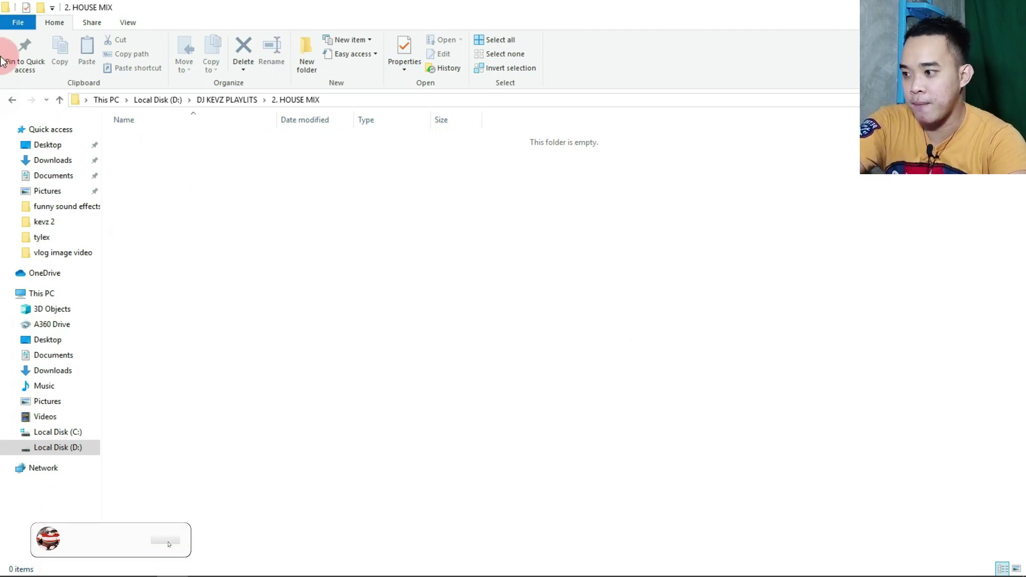
click(11, 100)
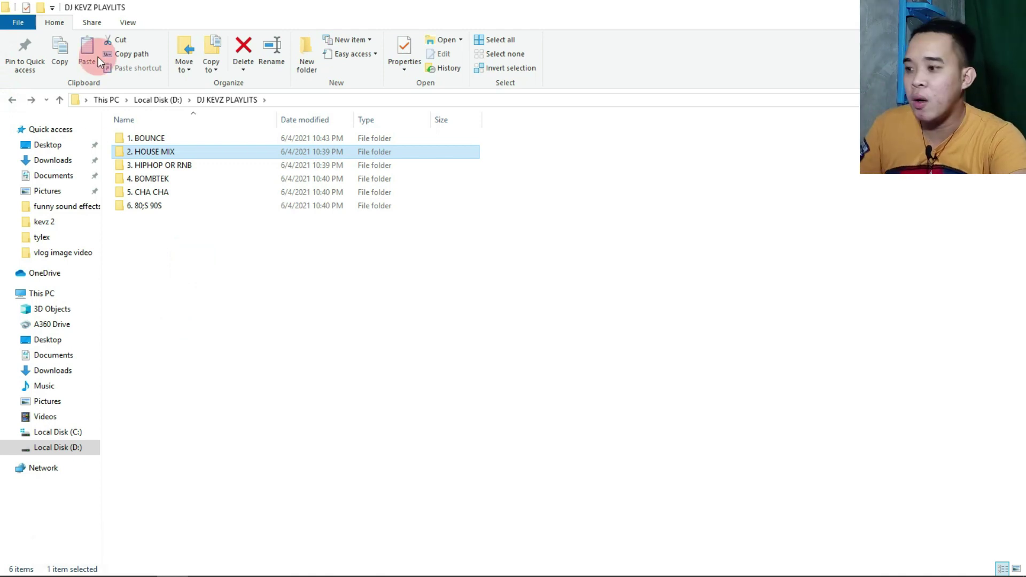
double_click(161, 165)
right_click(485, 321)
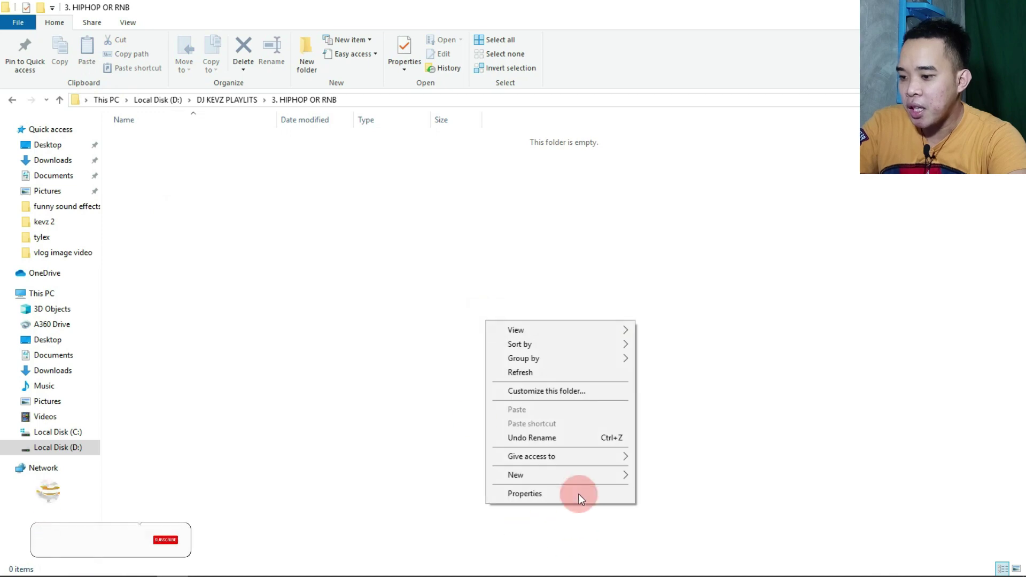
click(341, 267)
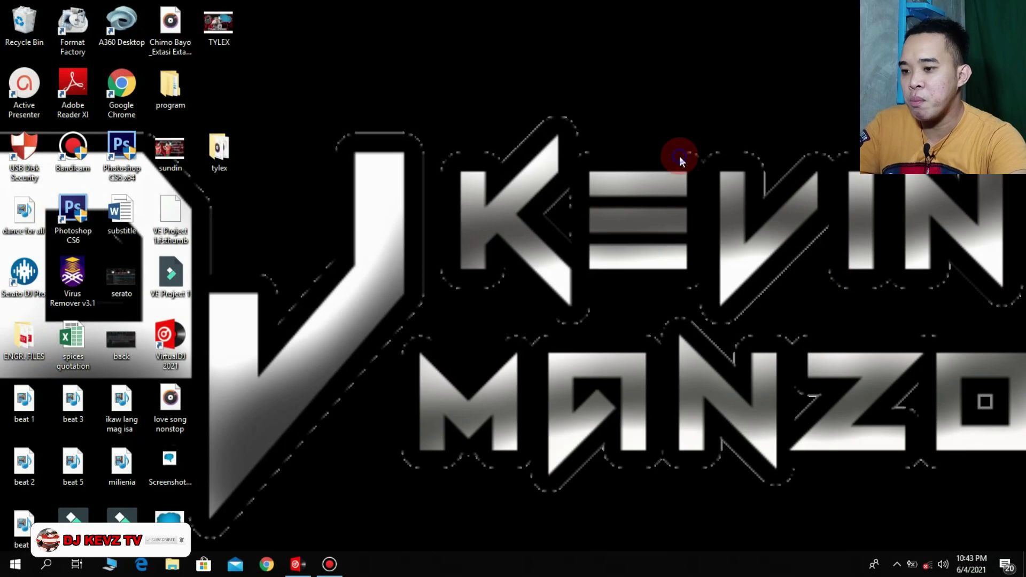
right_click(679, 156)
click(707, 193)
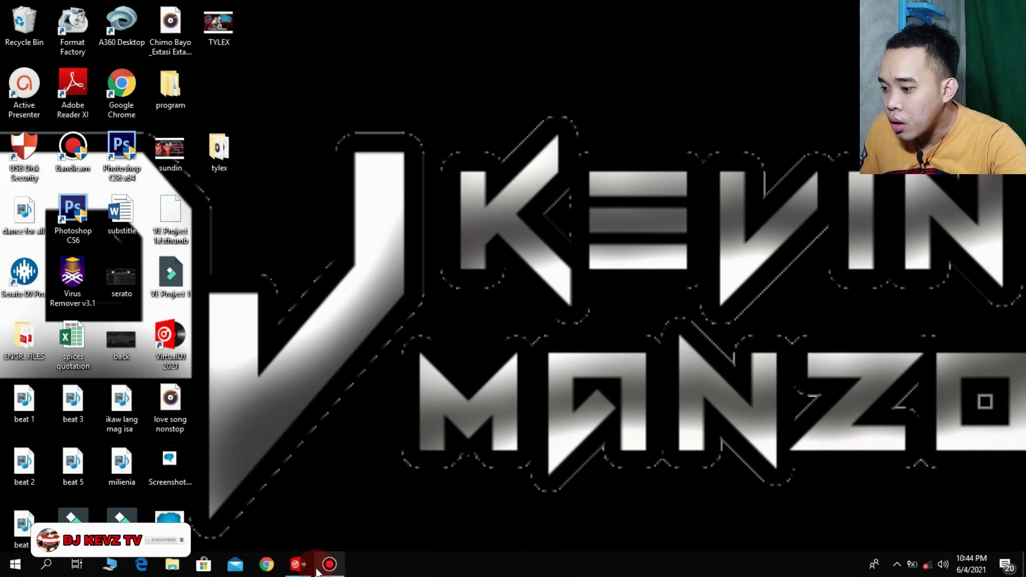
Switch to VirtualDJ and reload the DJ KEVZ PLAYLITS subfolders by collapsing and re-expanding the folder
click(296, 565)
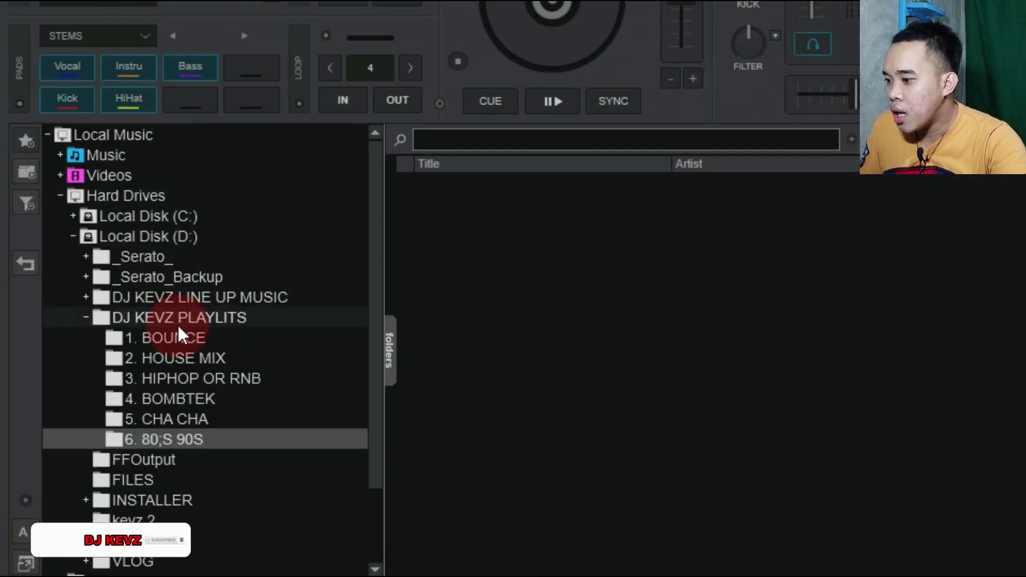
click(124, 314)
click(105, 313)
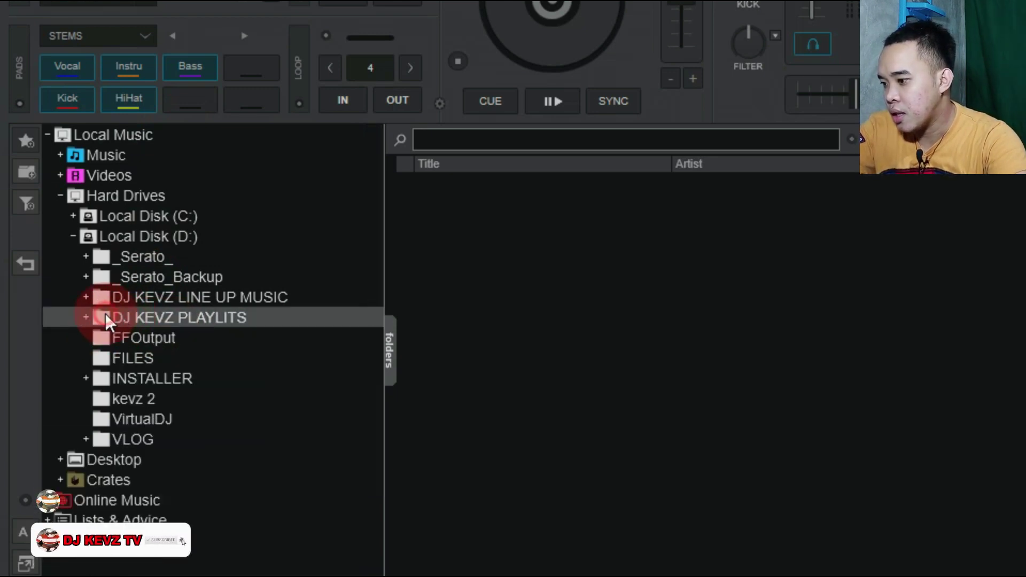
click(105, 313)
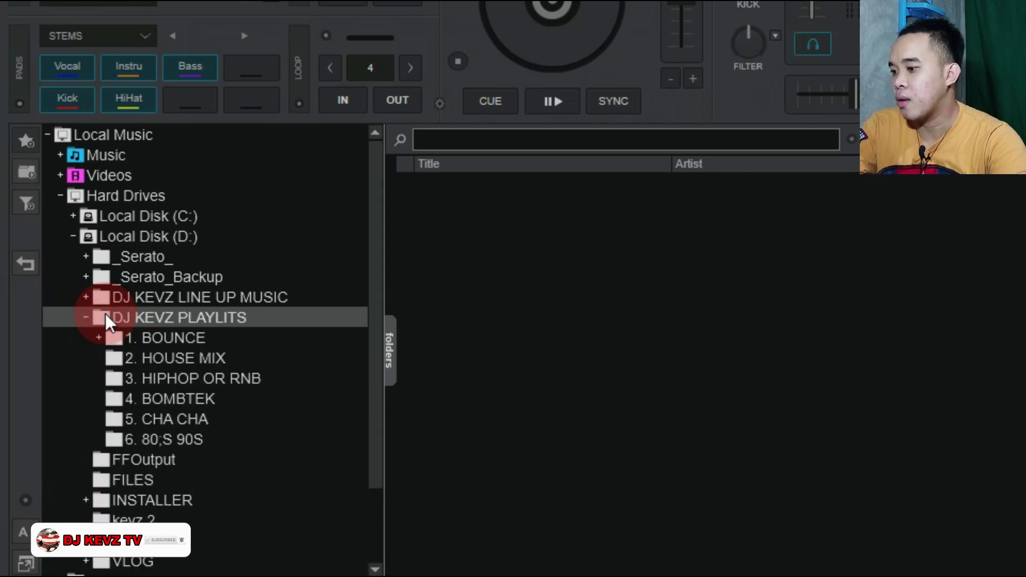
Expand the "1. BOUNCE" folder in the folder tree and view the contents of its NEW BOUNCE 2021 subfolder
double_click(137, 338)
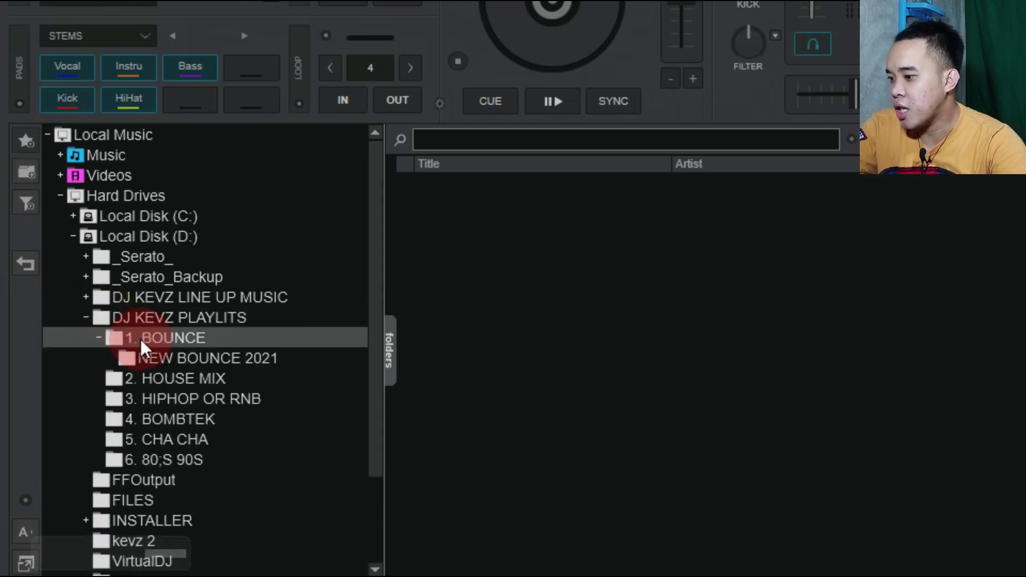
click(167, 357)
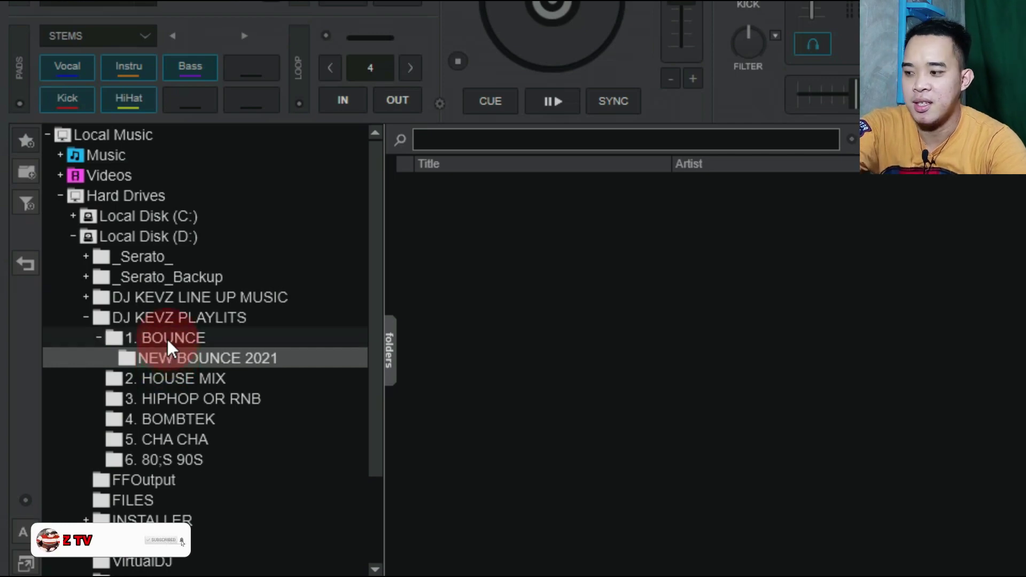
click(168, 339)
click(176, 361)
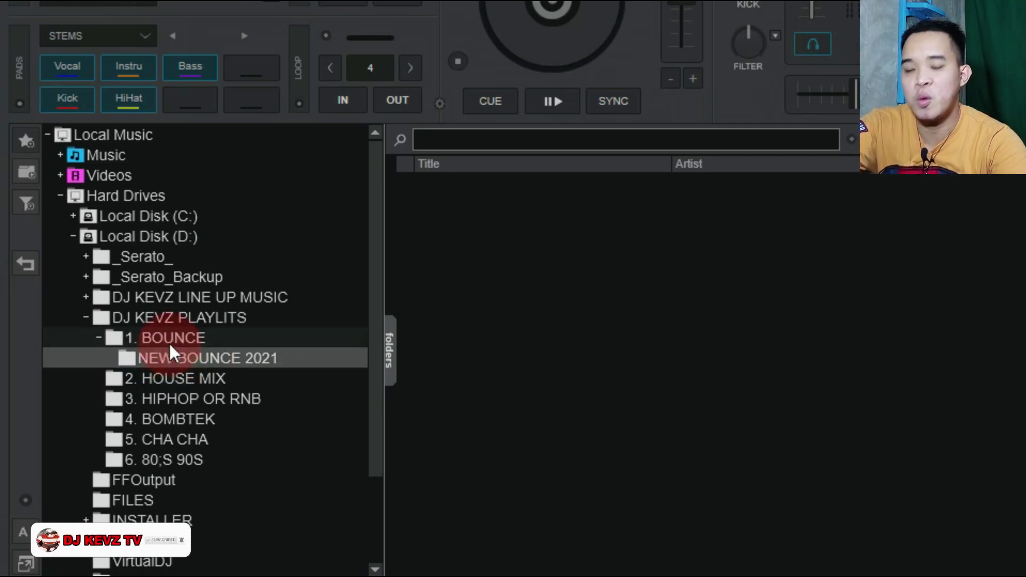